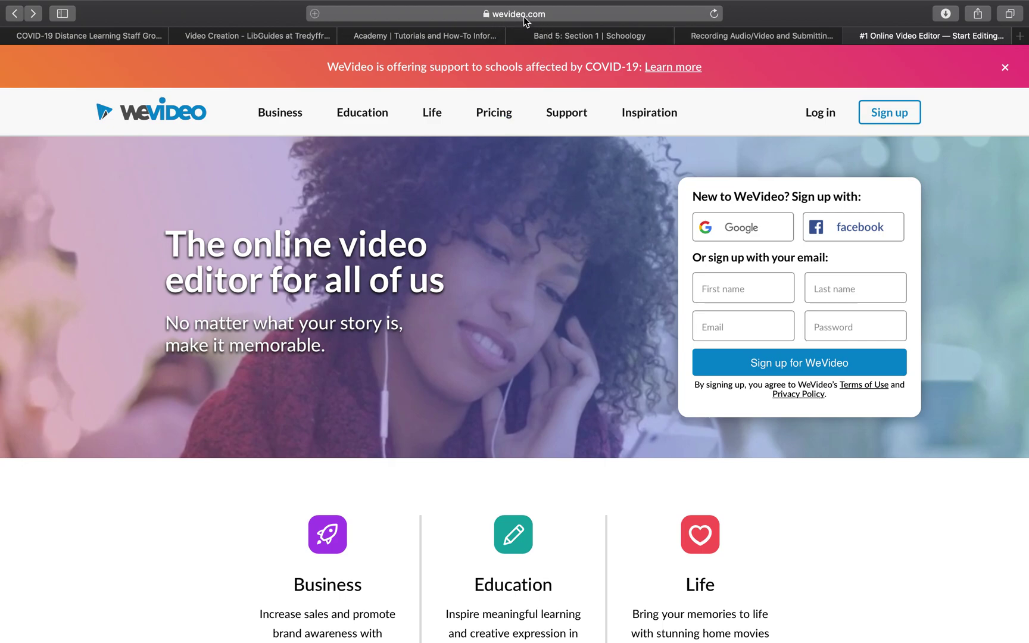
Log in to WeVideo with an Office 365 account and return to the signed-in dashboard.
click(813, 114)
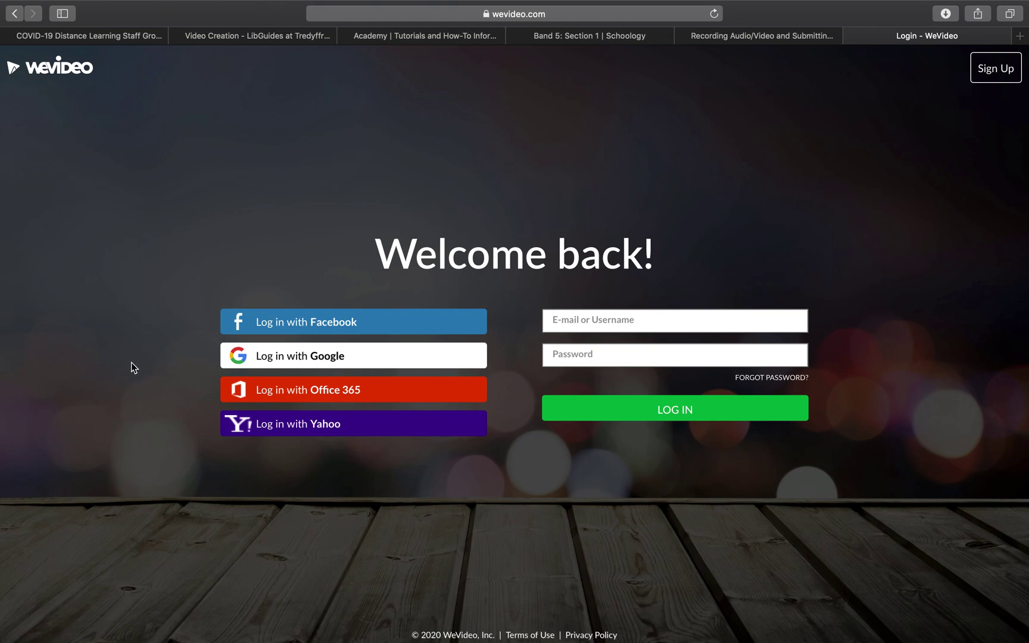
click(289, 397)
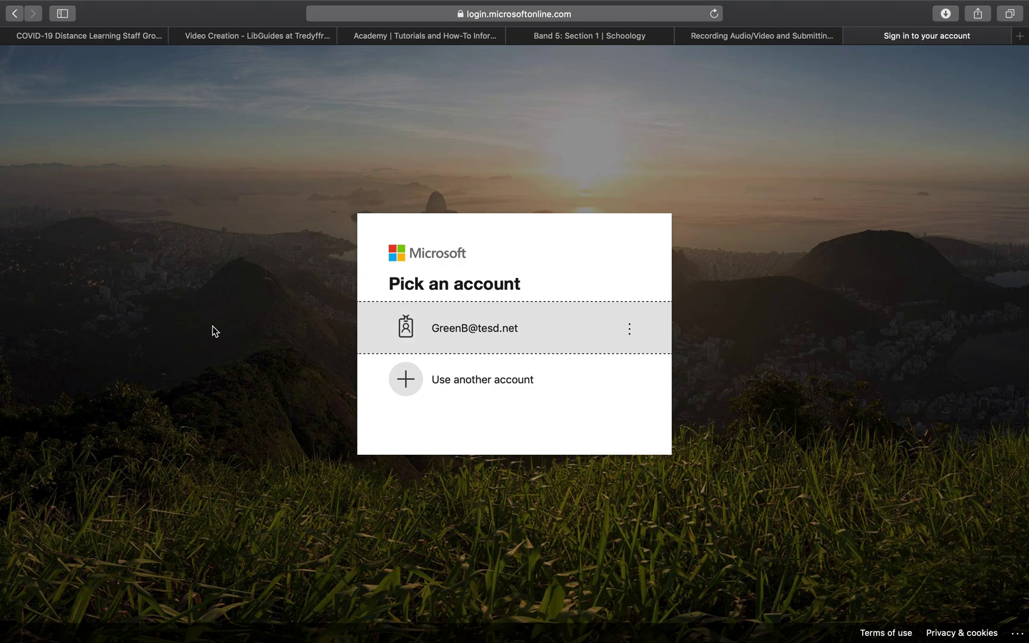
key(super+Tab)
key(super+Tab)
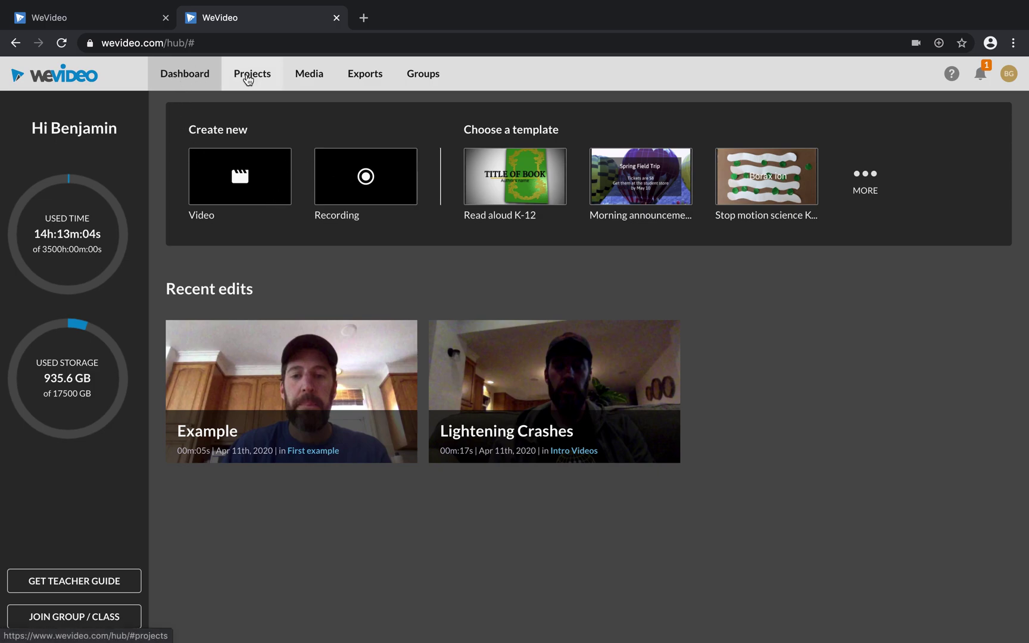
Create a Personal project titled 'Example one' with description 'How to use WeVideo'.
click(247, 79)
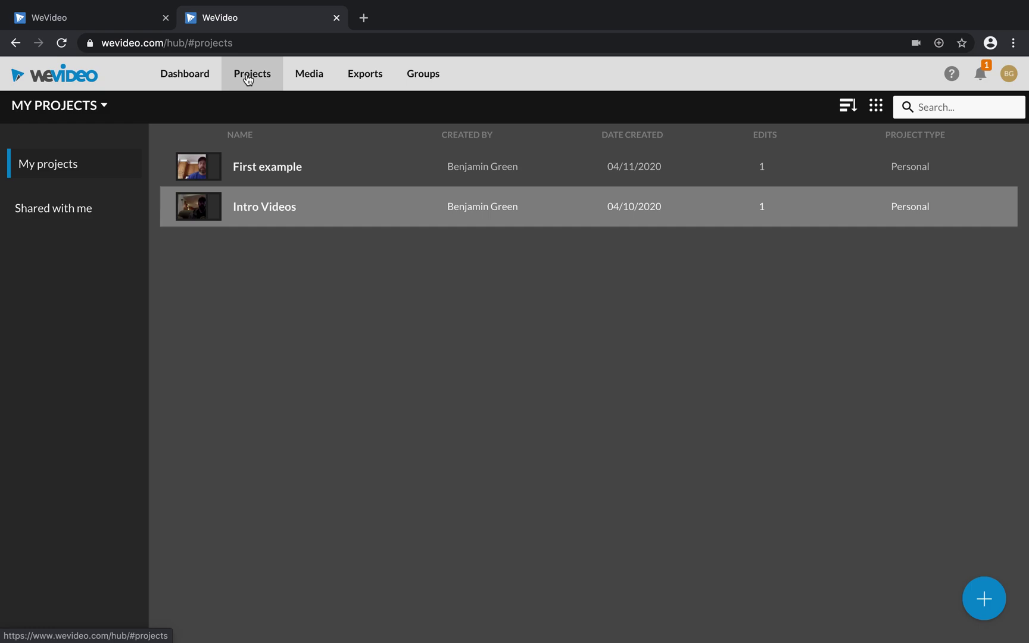
click(979, 594)
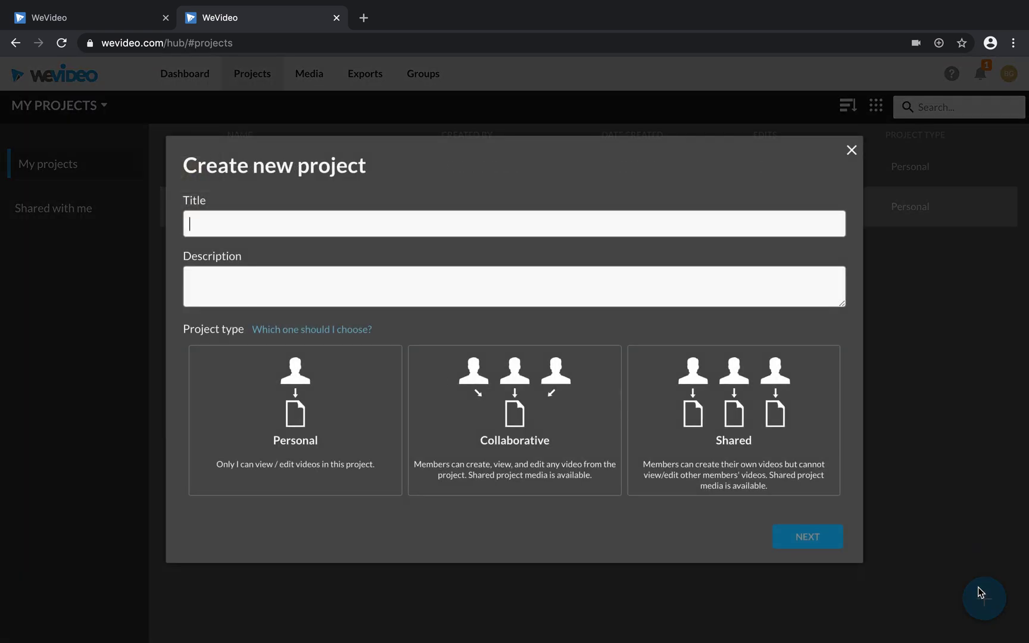
click(506, 236)
text(Example one)
key(Tab)
text(How to use )
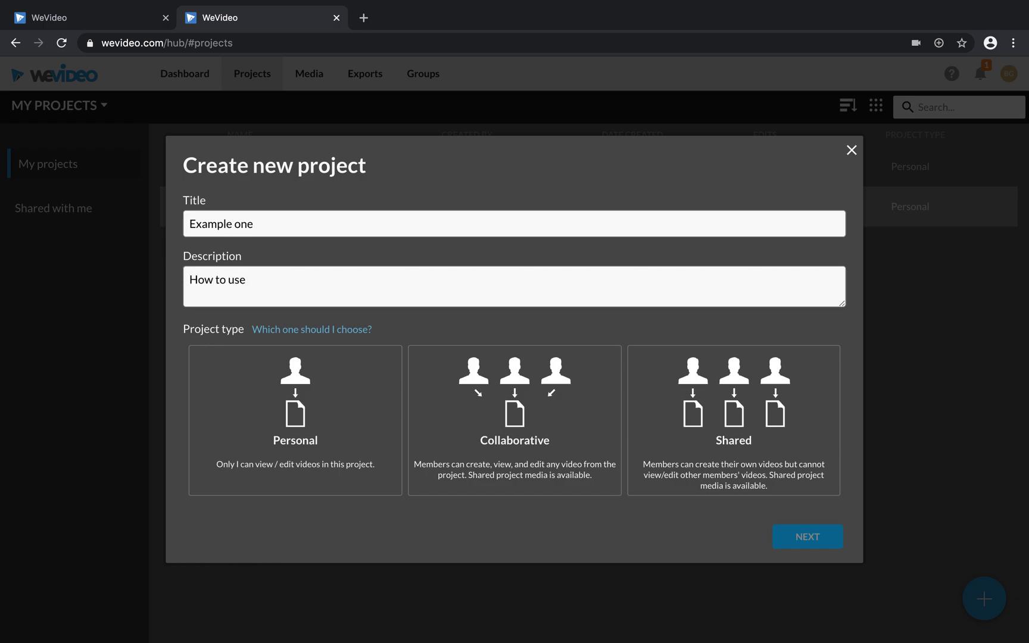
text(WeVideo)
click(245, 410)
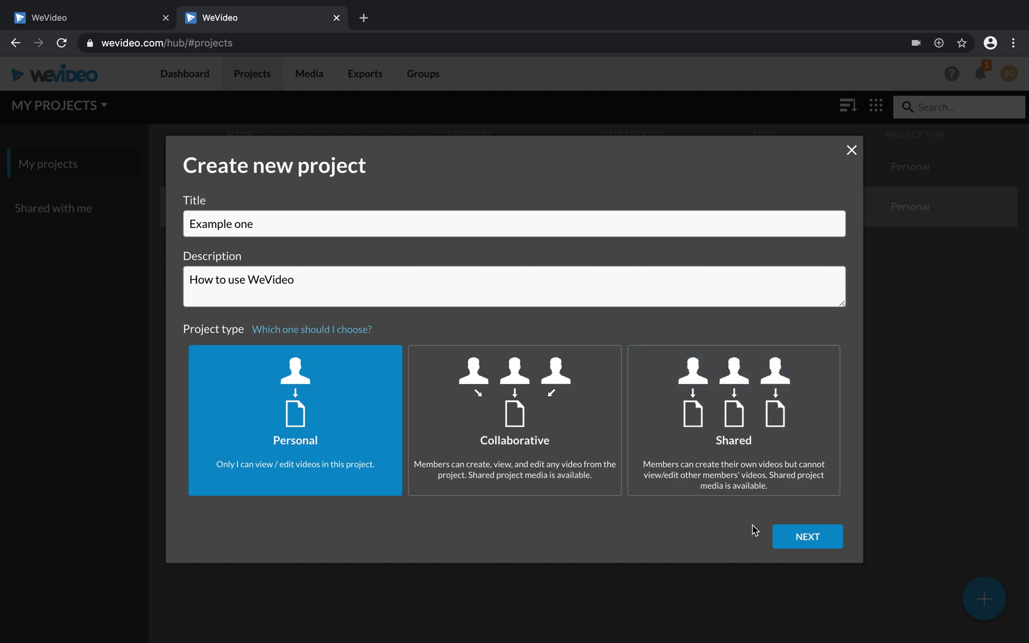
click(791, 539)
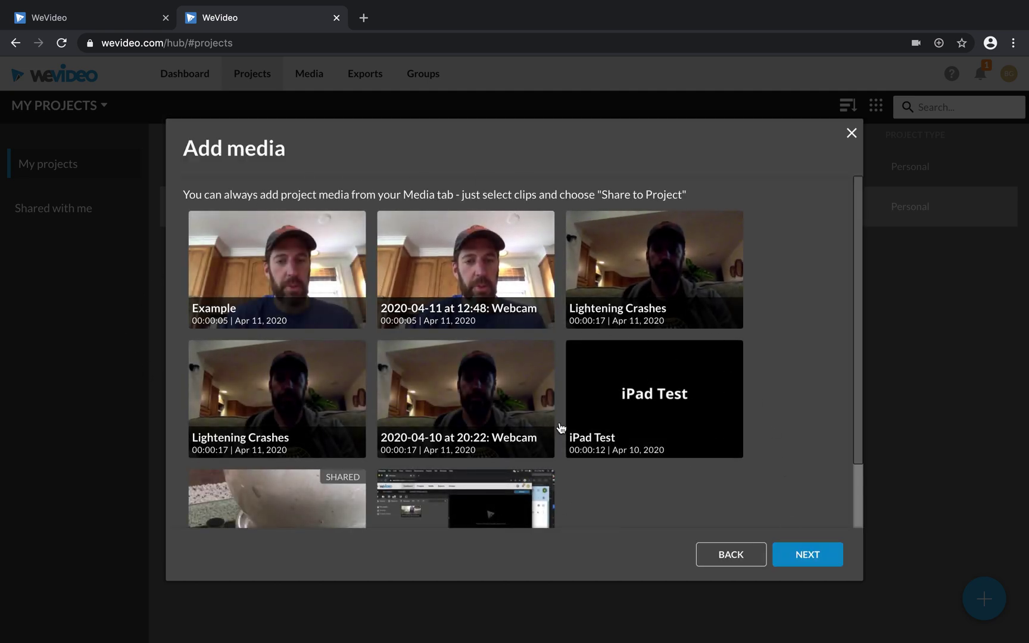
Skip adding media and start a blank edit video in the Example one project.
click(794, 559)
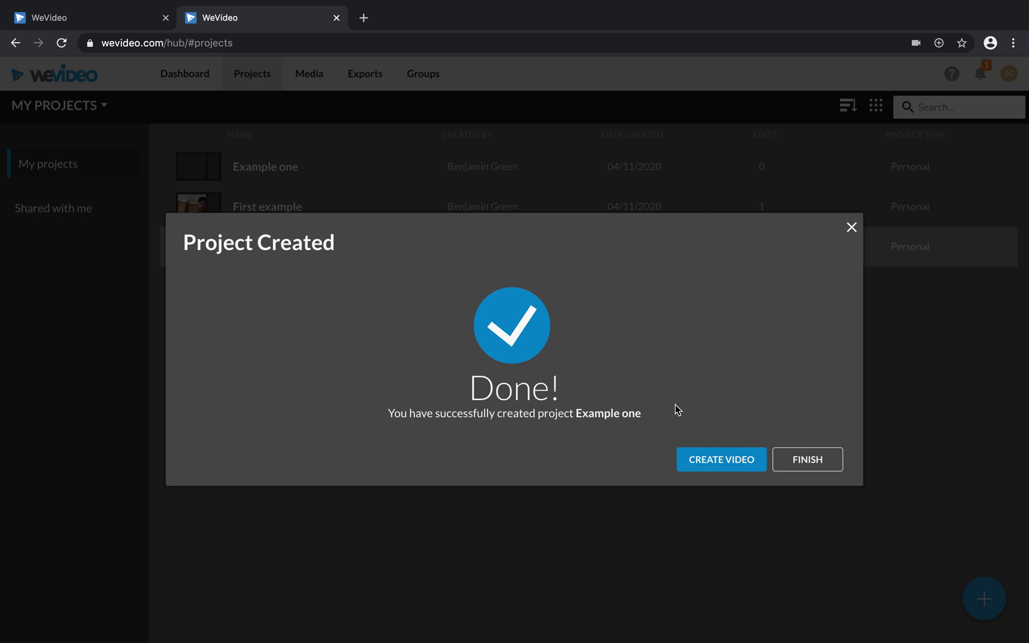
click(693, 463)
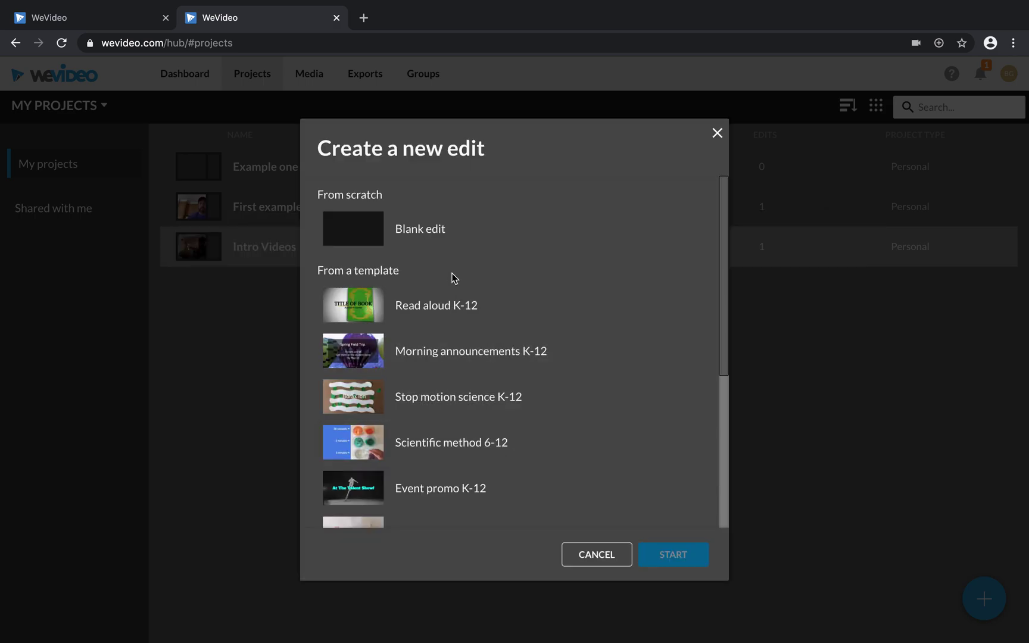
scroll(426, 450, down, 5)
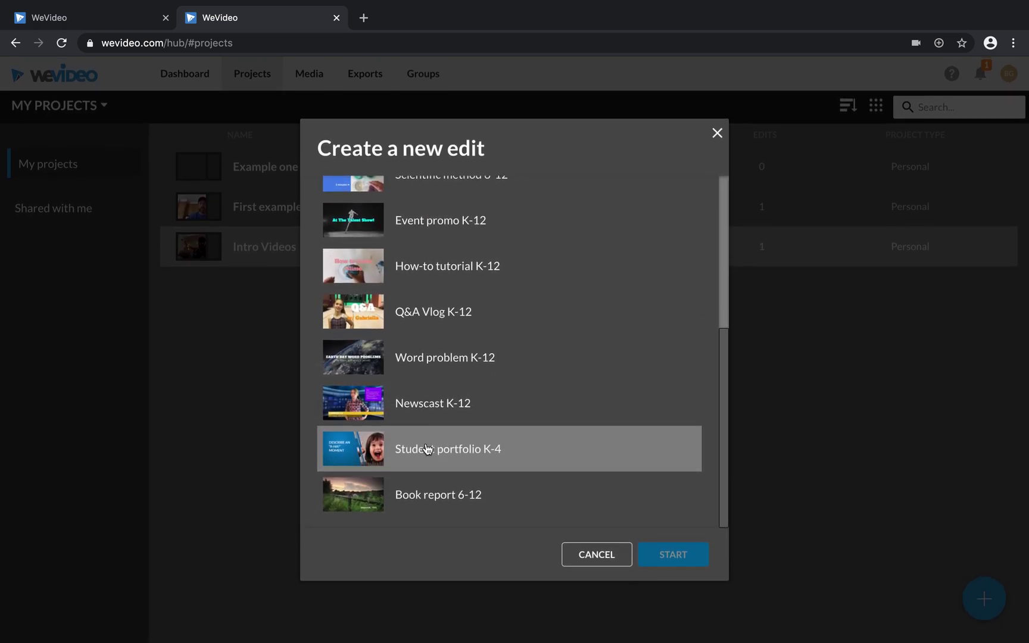
scroll(427, 449, up, 2)
scroll(427, 449, up, 3)
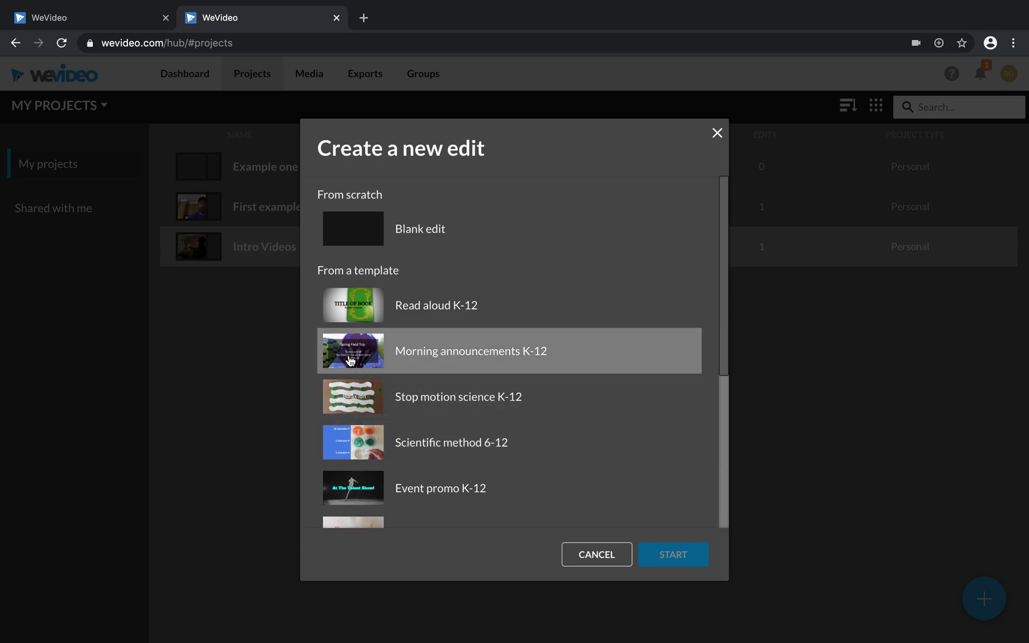
click(351, 249)
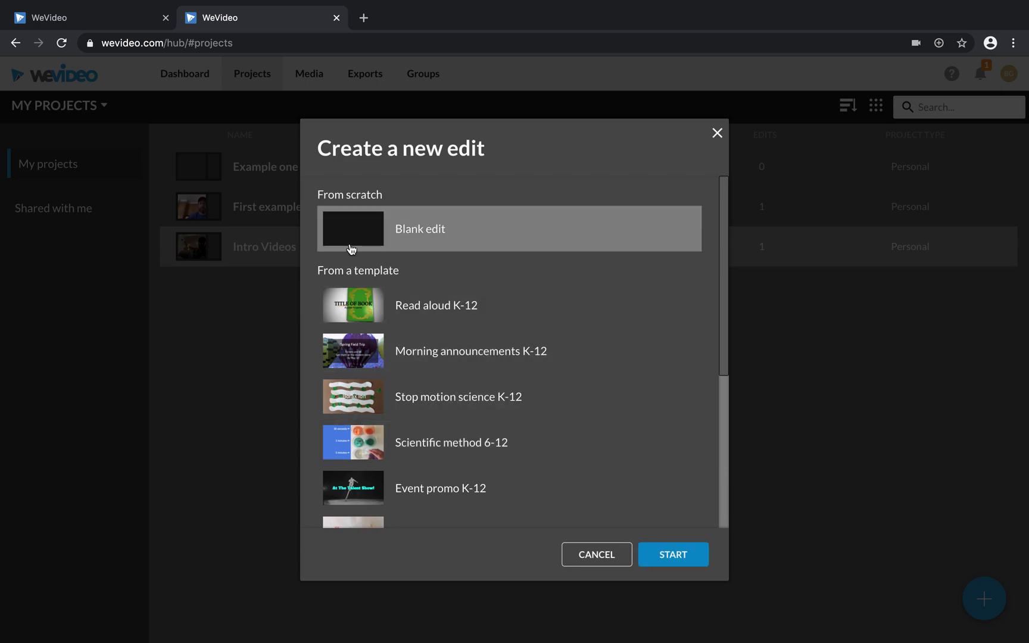
click(668, 555)
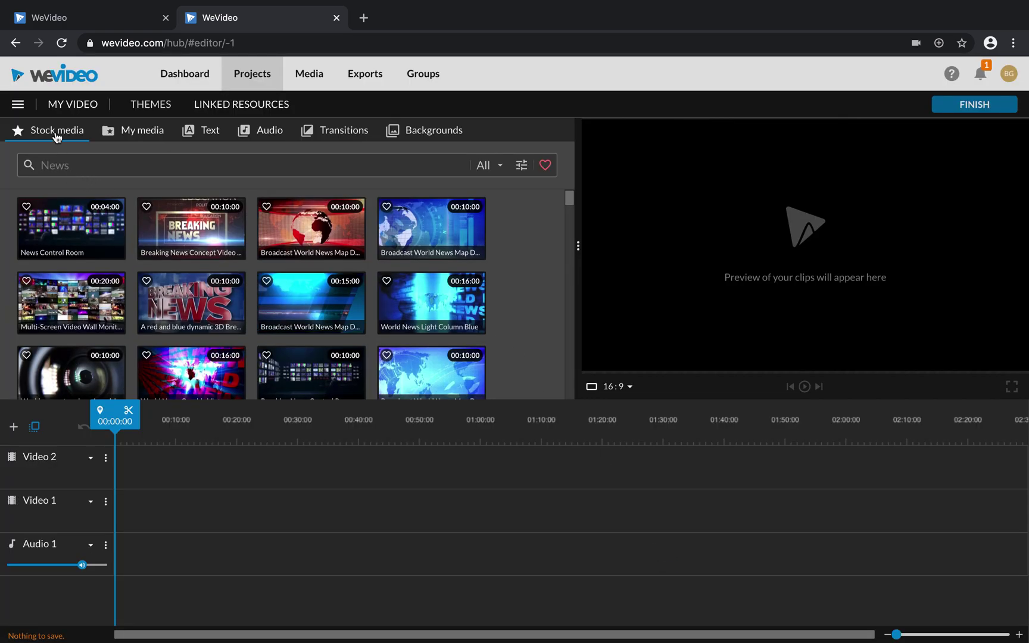
Scroll through the stock news clips beside the empty timeline.
scroll(210, 302, down, 10)
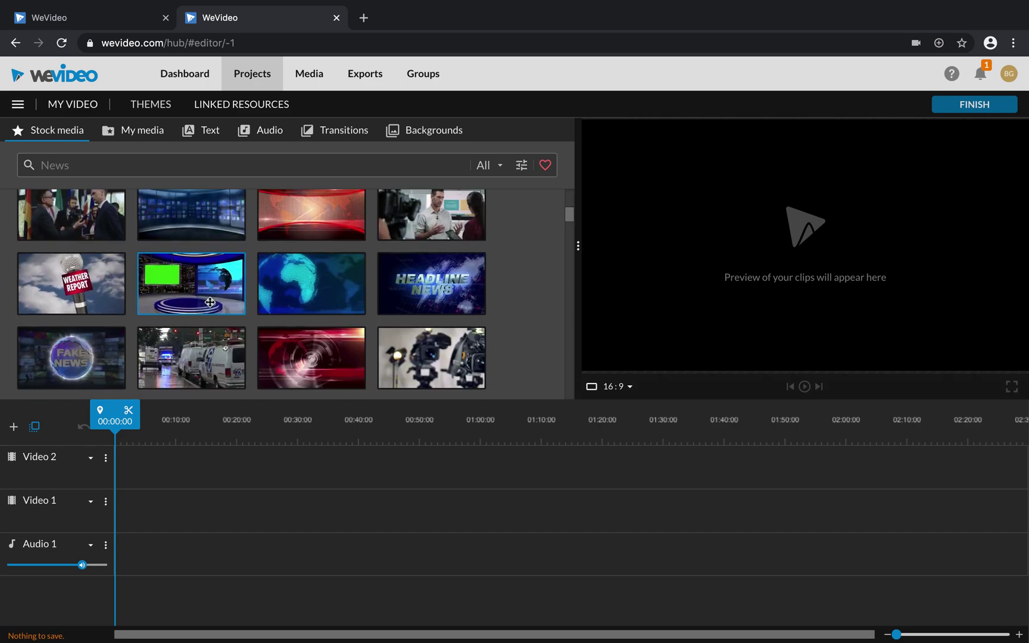
scroll(210, 304, down, 1)
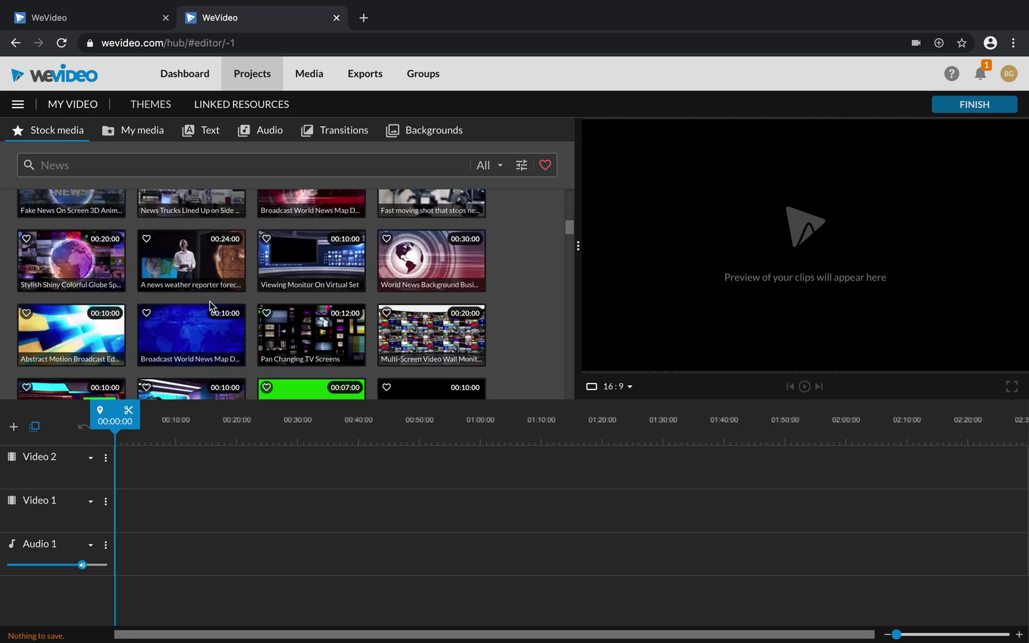
scroll(209, 305, down, 2)
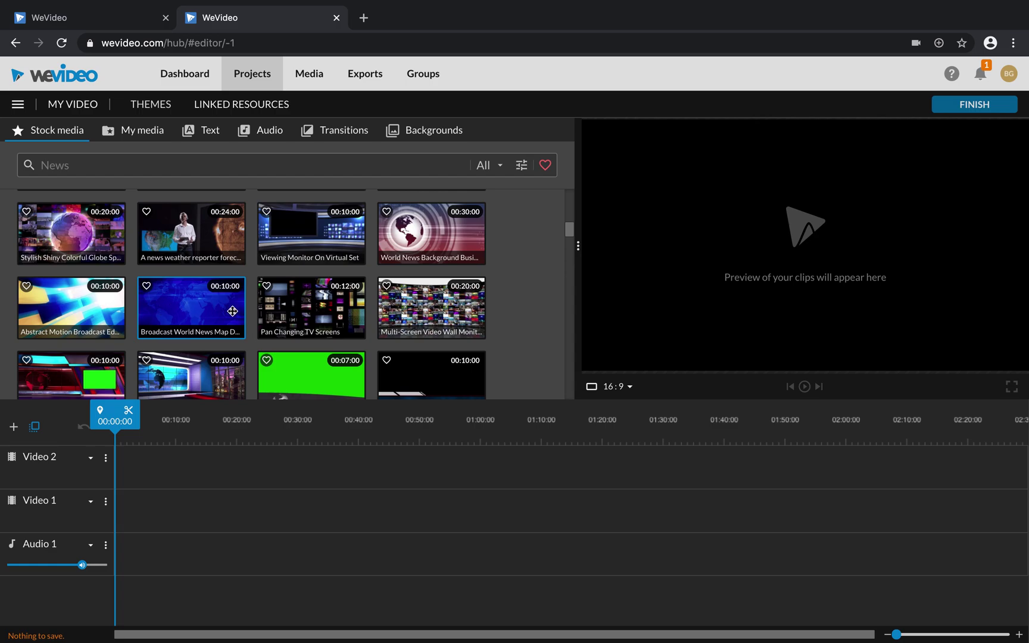
scroll(197, 310, down, 1)
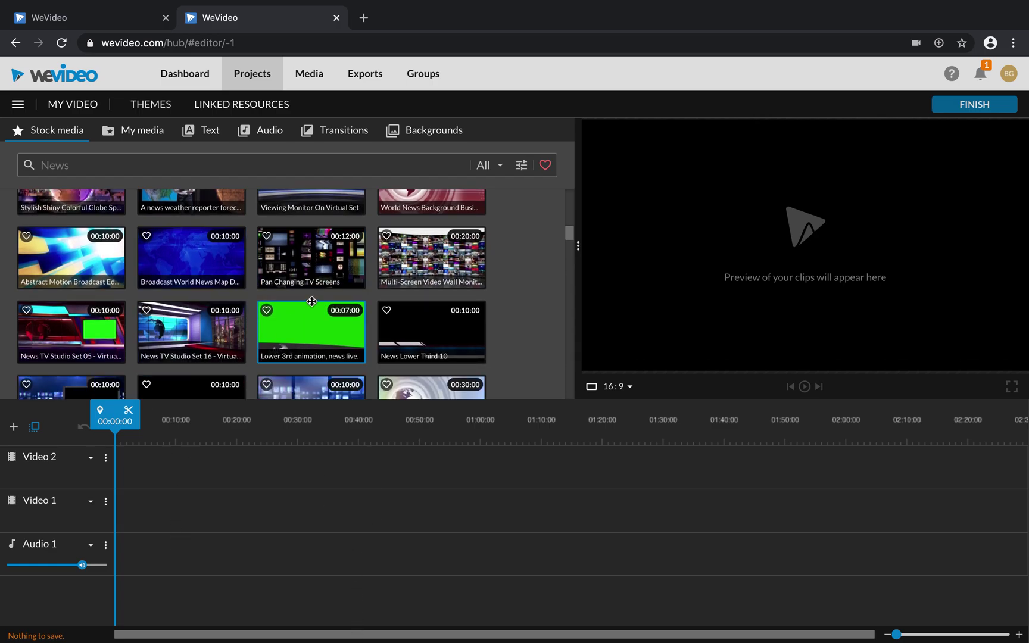
scroll(311, 302, up, 3)
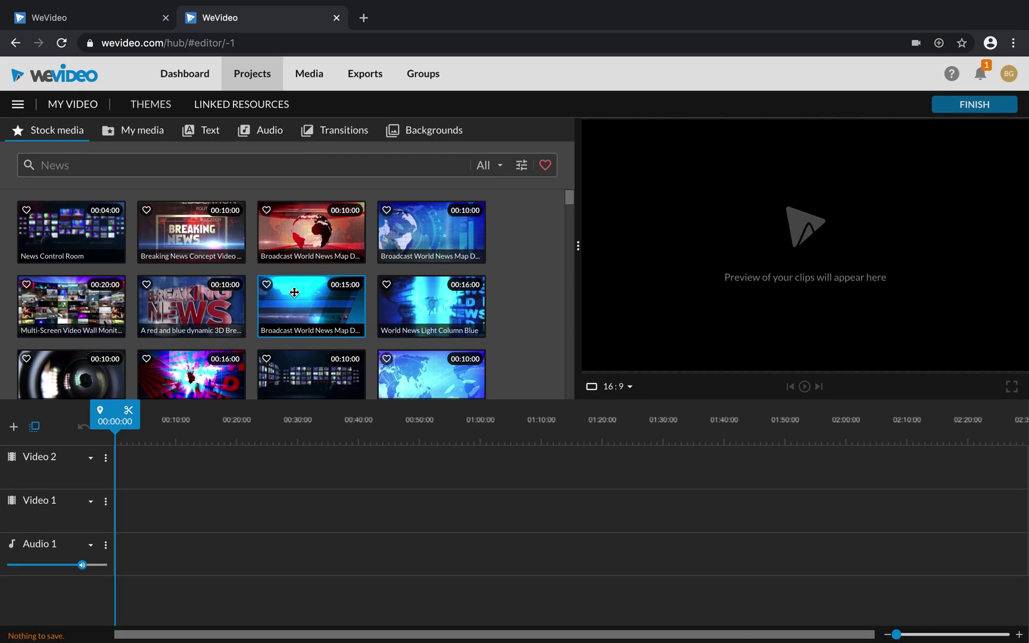
From My media, start a new recording to choose its source.
click(133, 137)
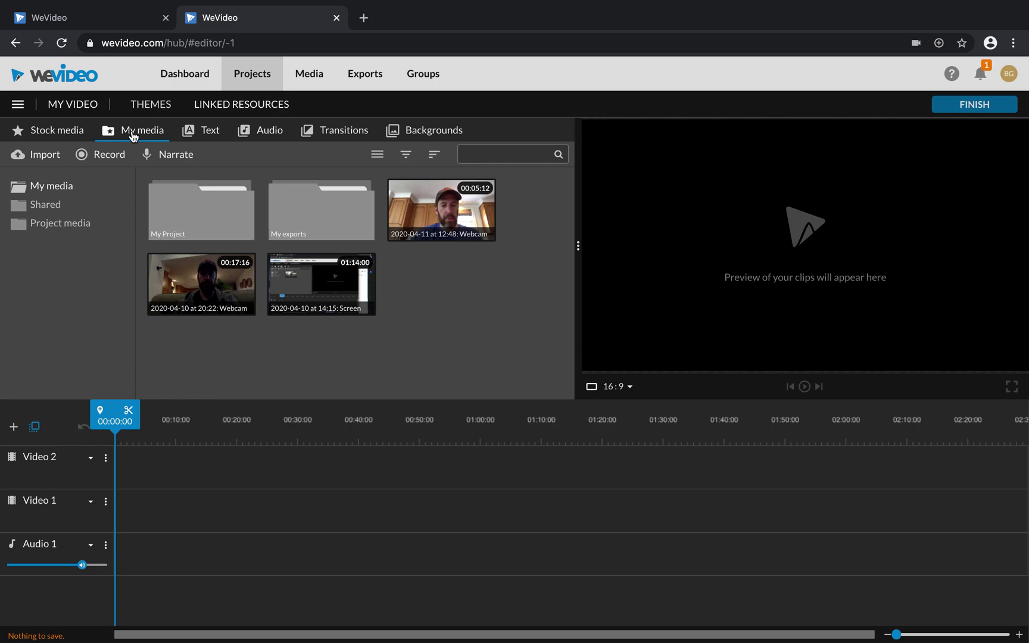
click(98, 153)
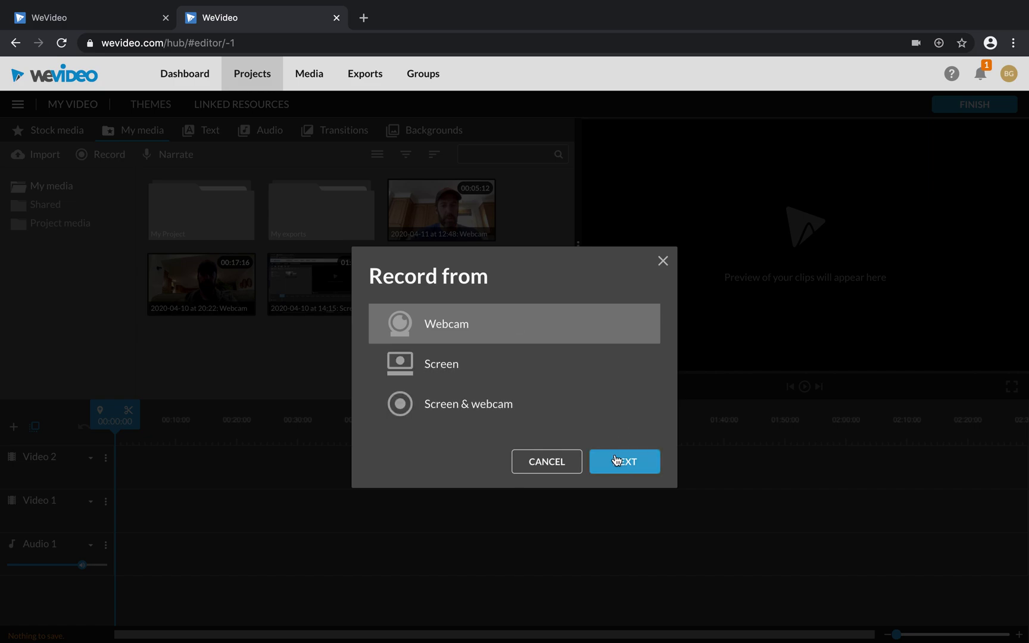
Record a one-second webcam take, redoing the first attempt, and save it to Video 1.
click(617, 462)
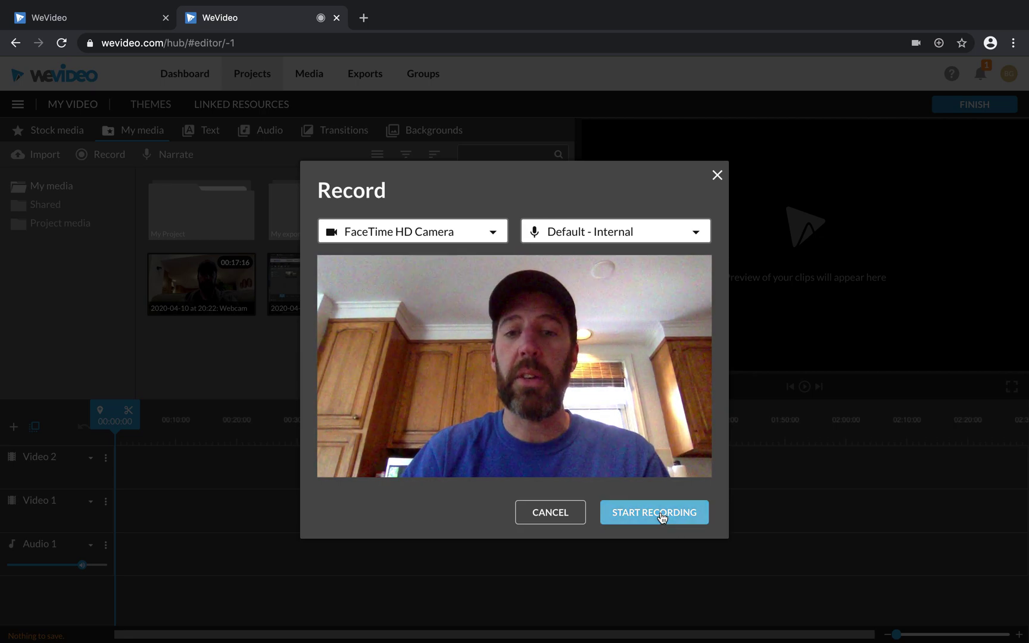
click(662, 516)
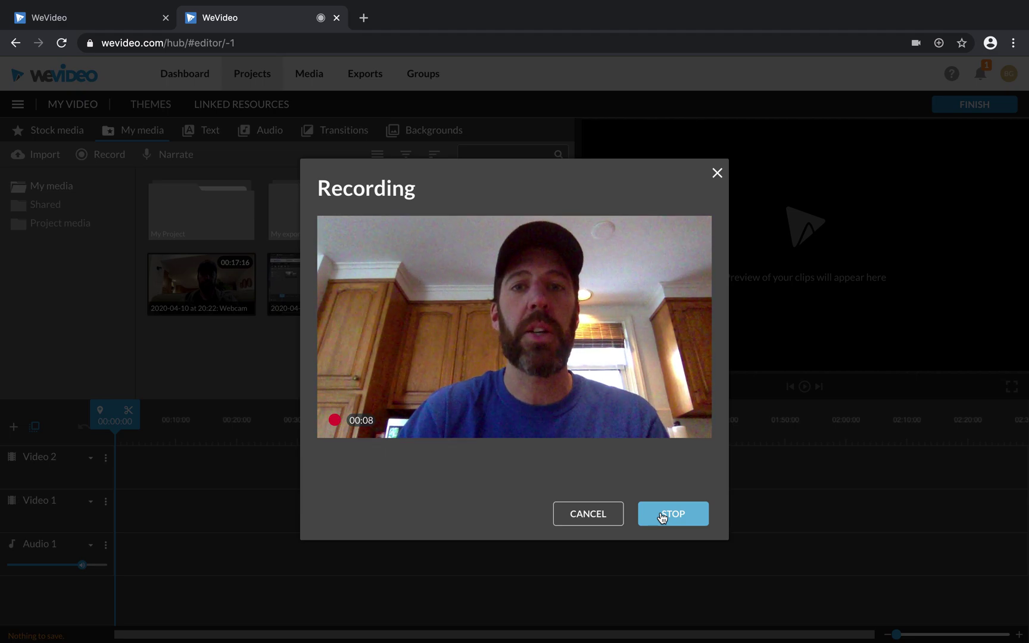
click(663, 516)
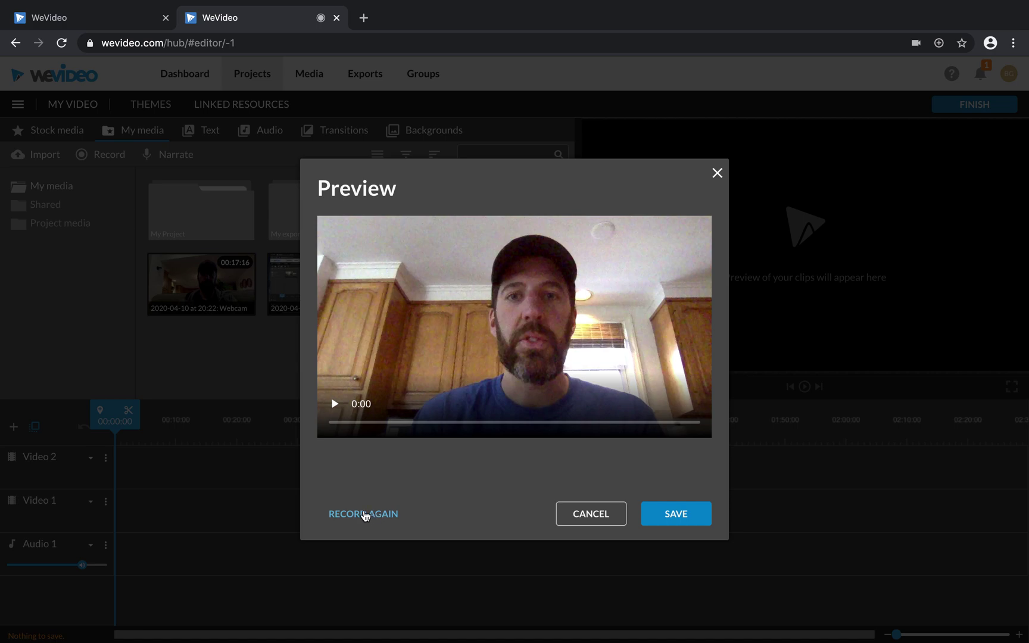
click(363, 513)
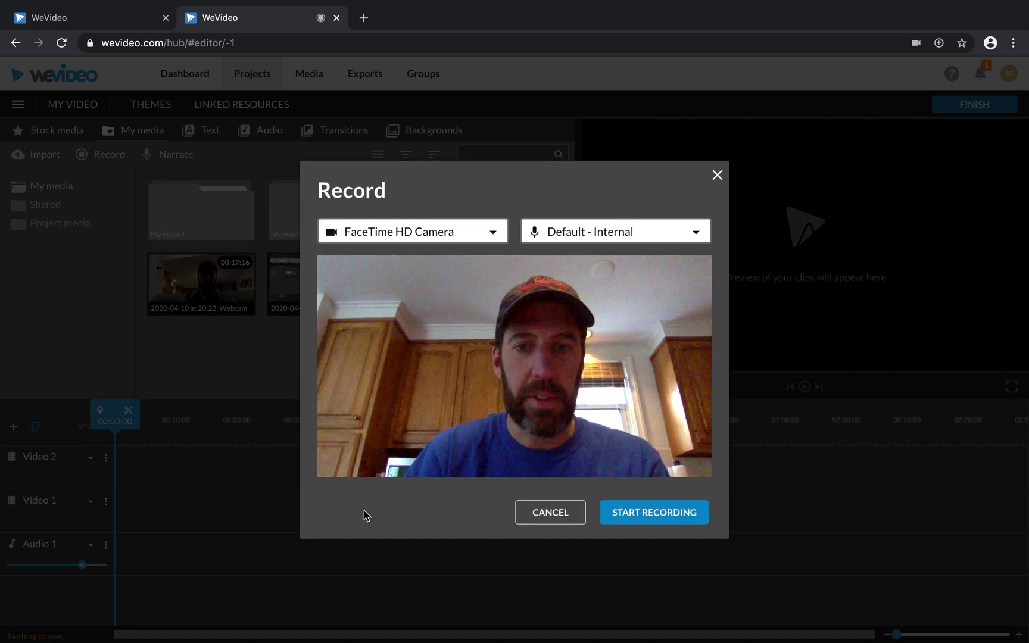
click(646, 517)
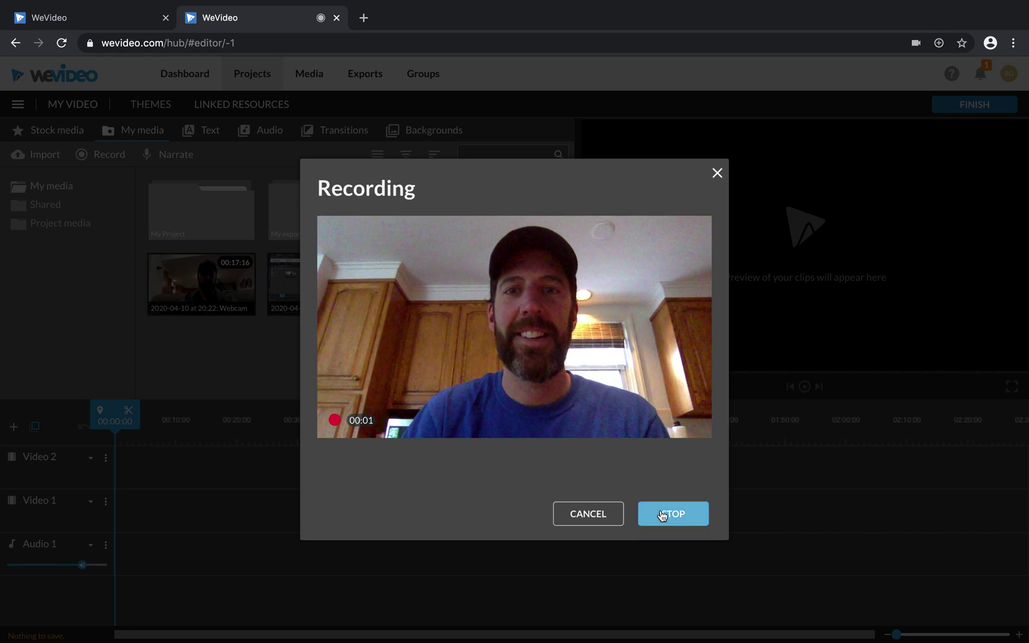
click(648, 516)
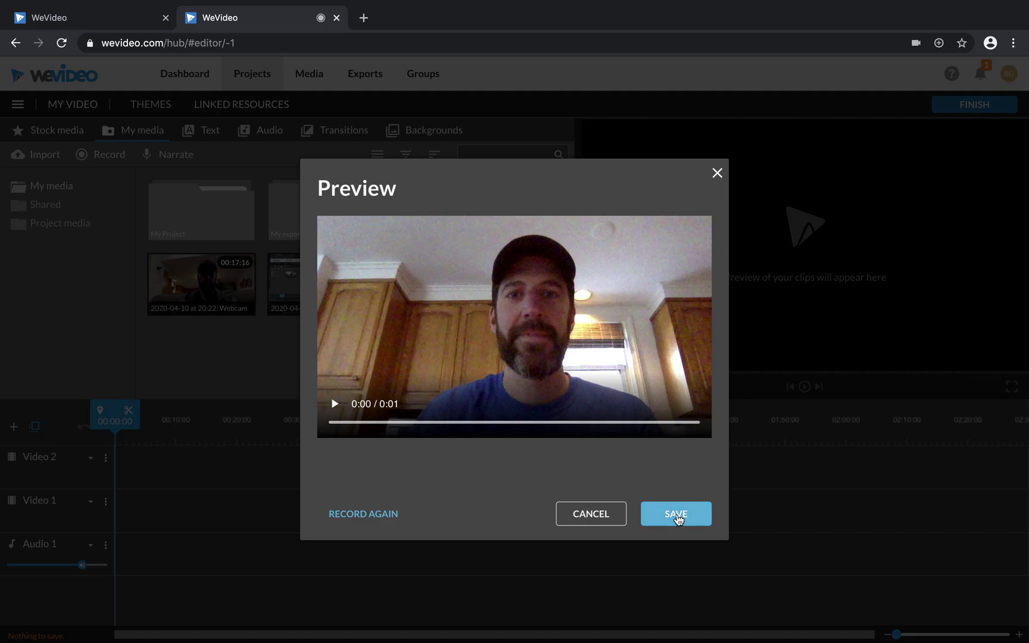
click(677, 515)
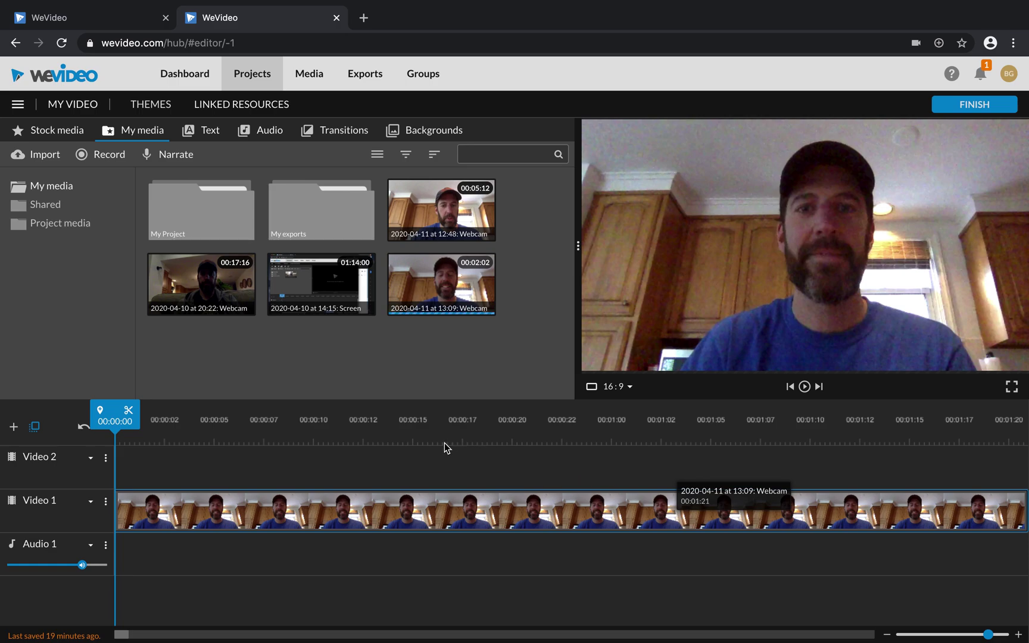
scroll(575, 499, right, 2)
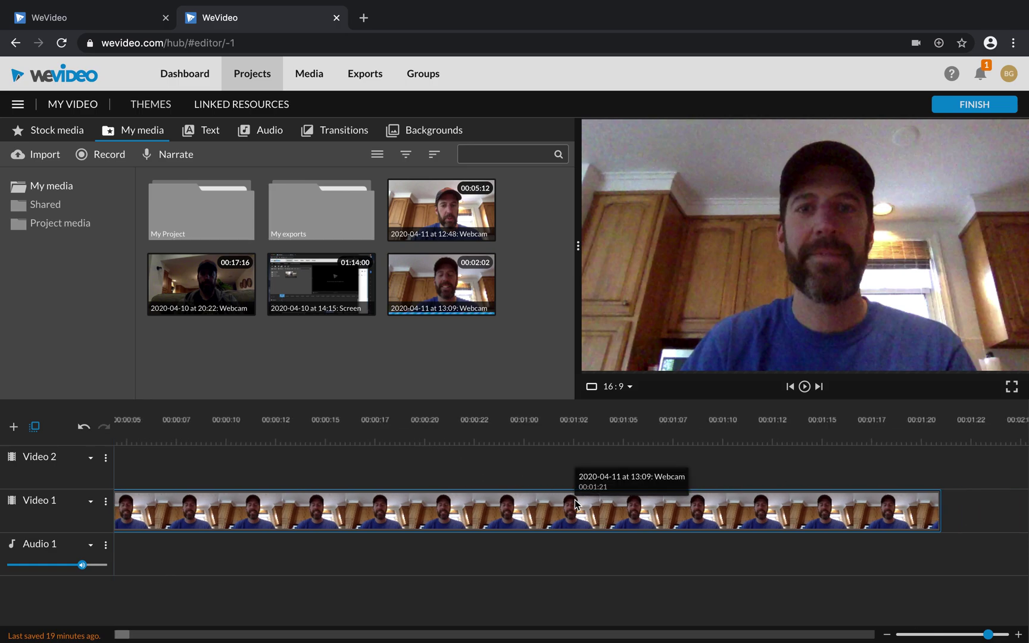
scroll(575, 499, left, 2)
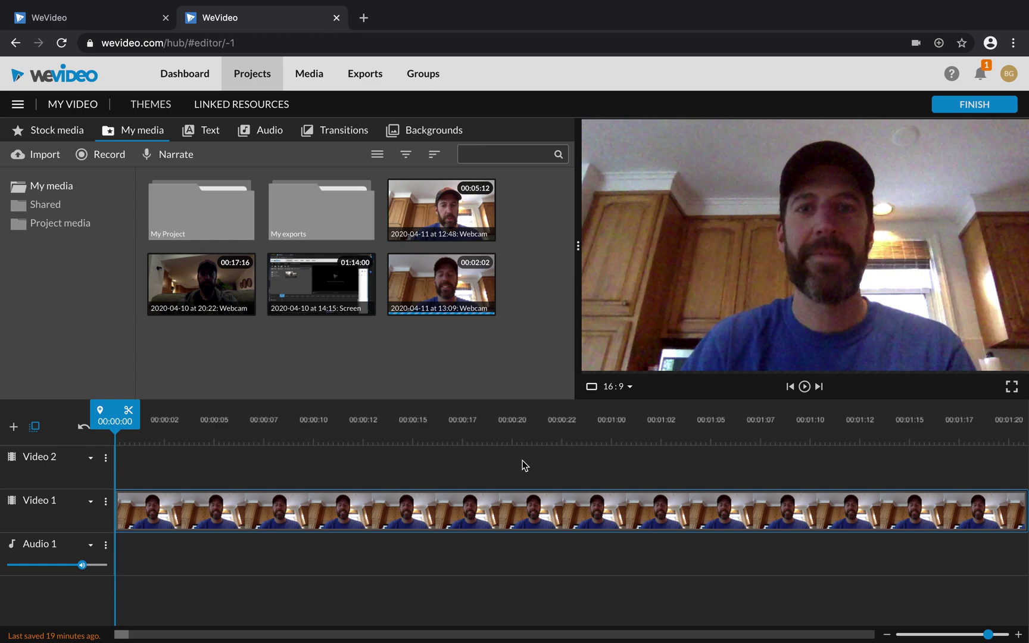
scroll(558, 466, right, 4)
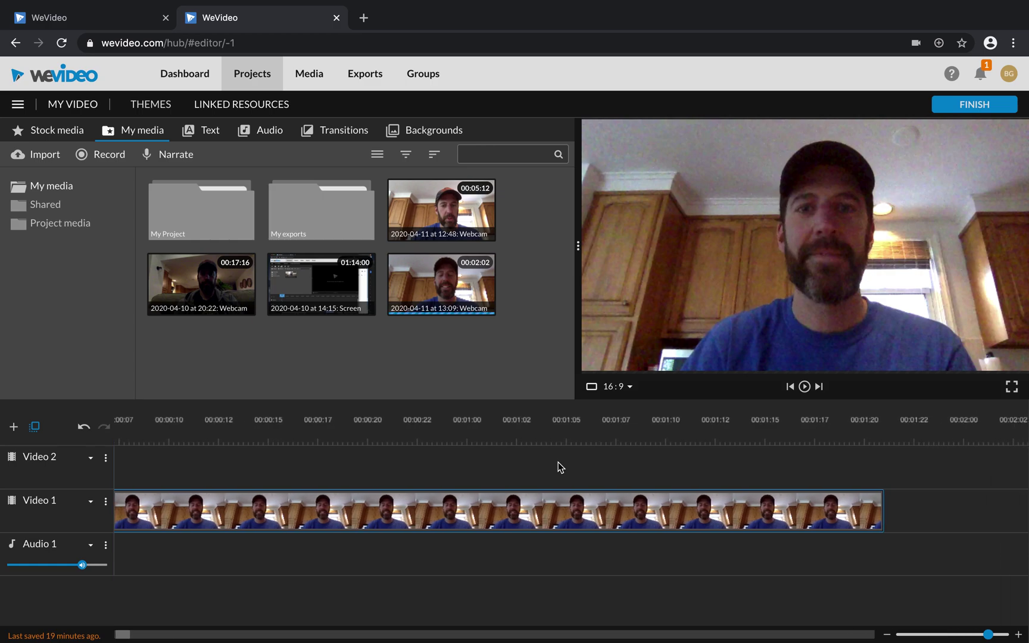
scroll(559, 462, left, 4)
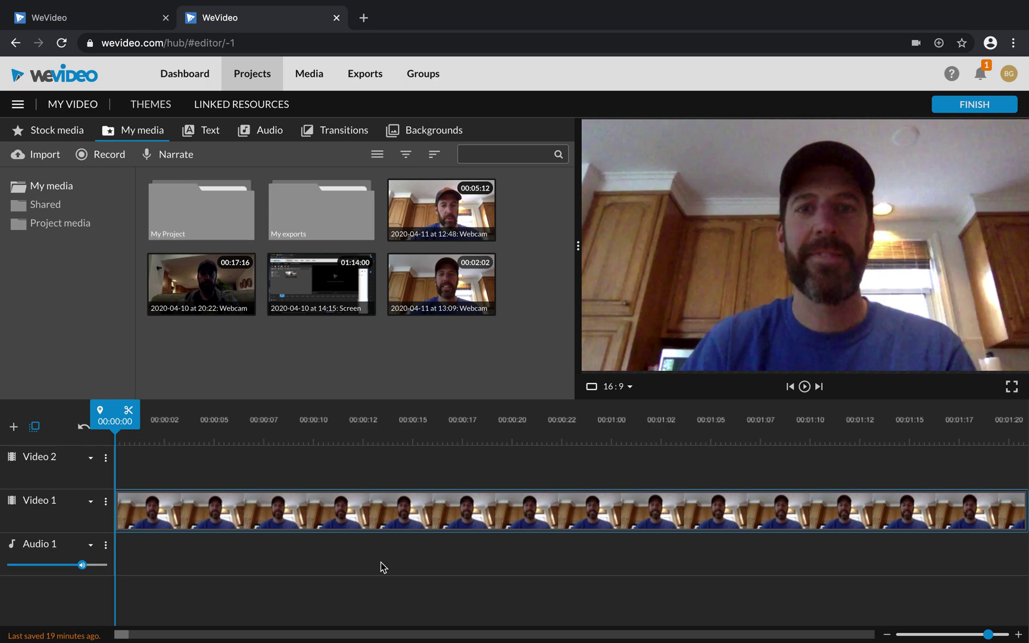
click(960, 112)
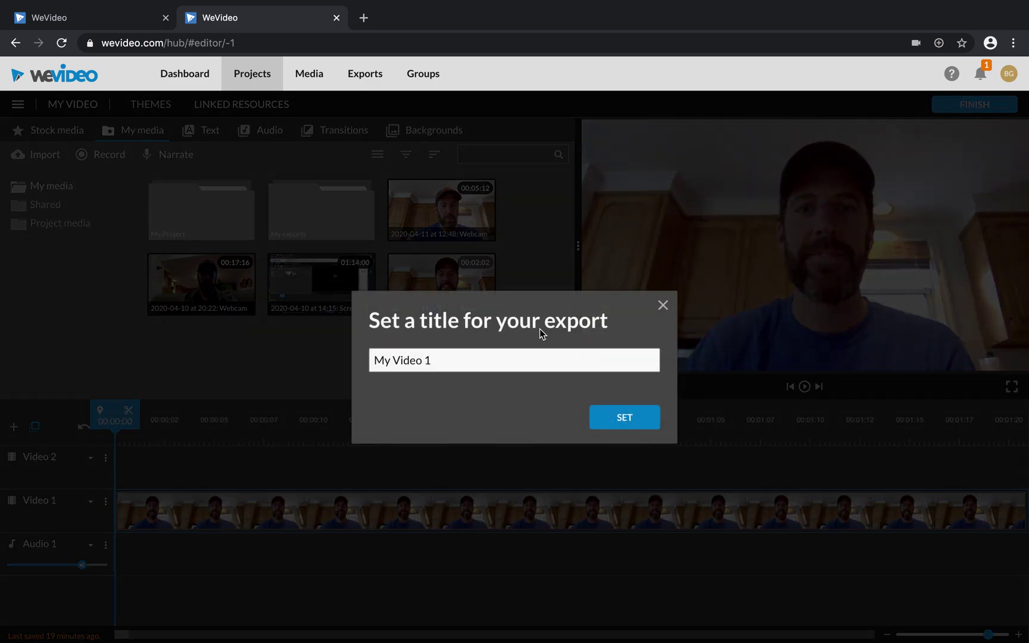
Replace the default title 'My Video 1' with 'Green Example' for the export.
click(441, 361)
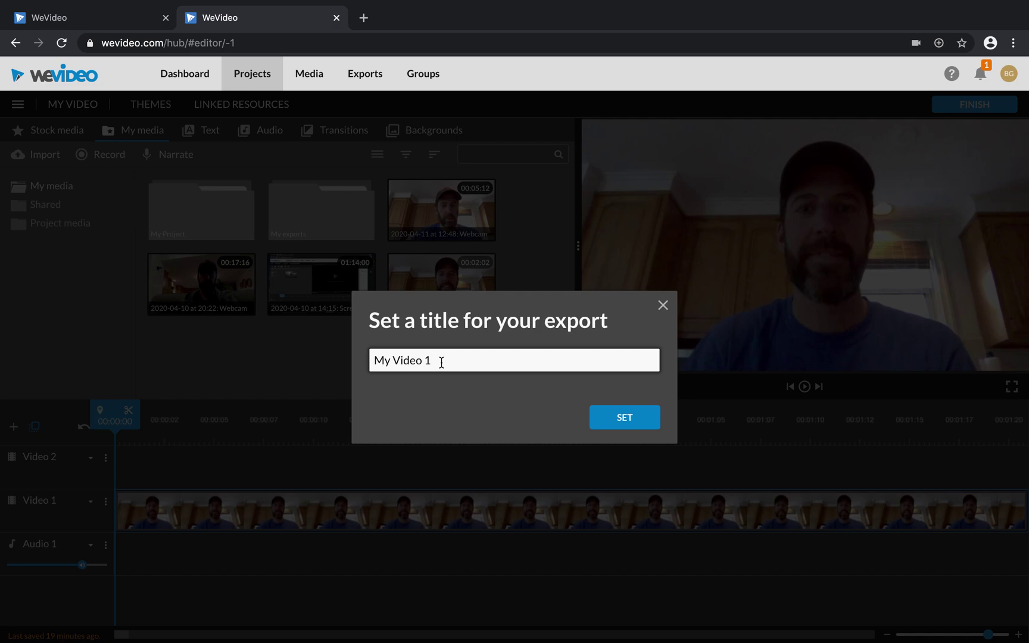
drag(442, 360, 330, 347)
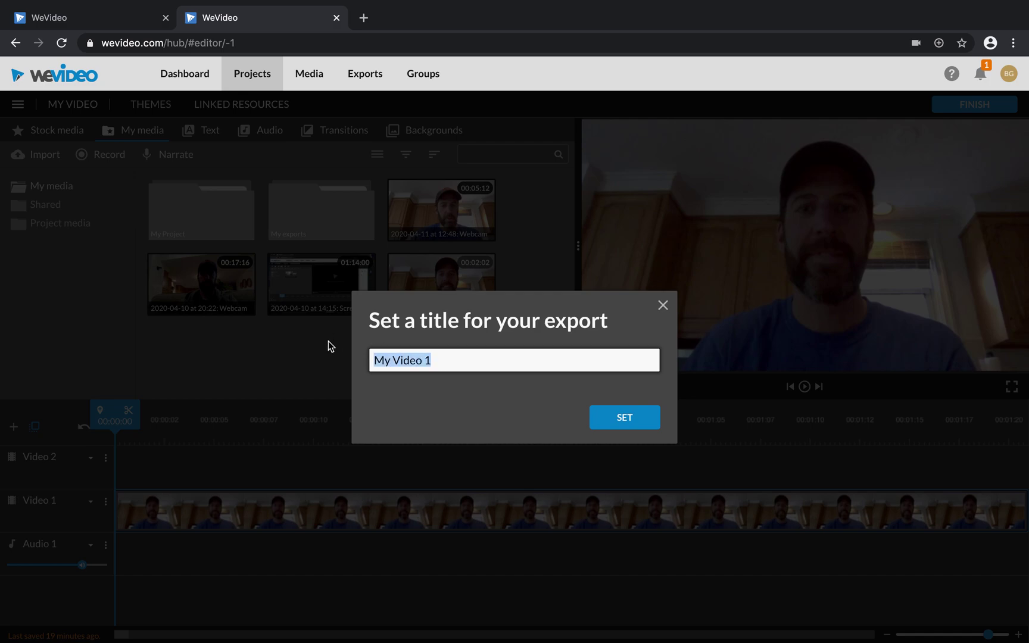
text(Gre)
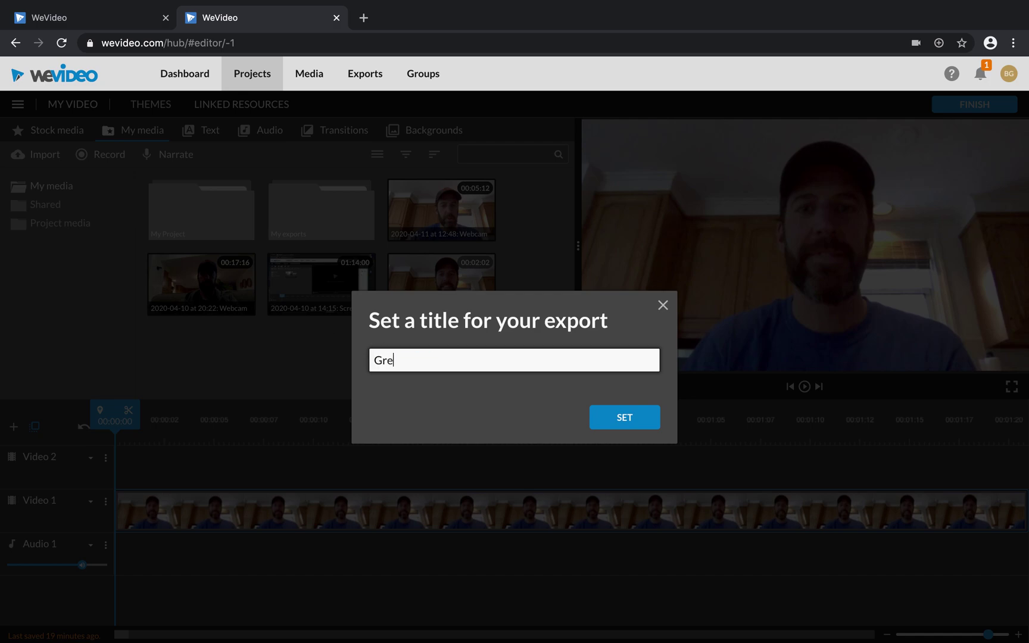
text(en Example)
click(613, 427)
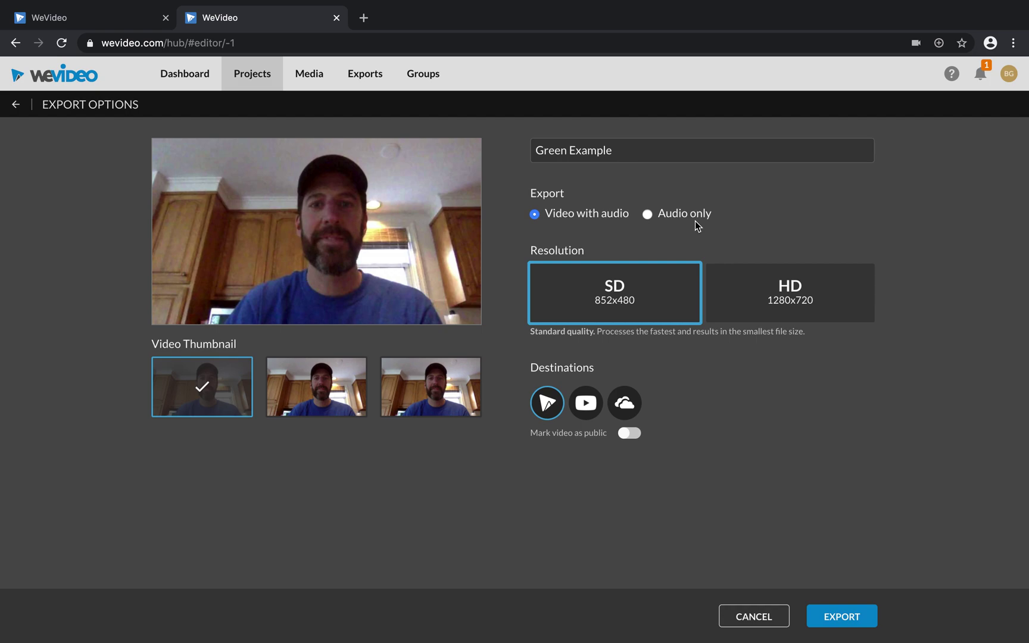
Export as video with audio at HD 1280x720, marked public.
click(648, 217)
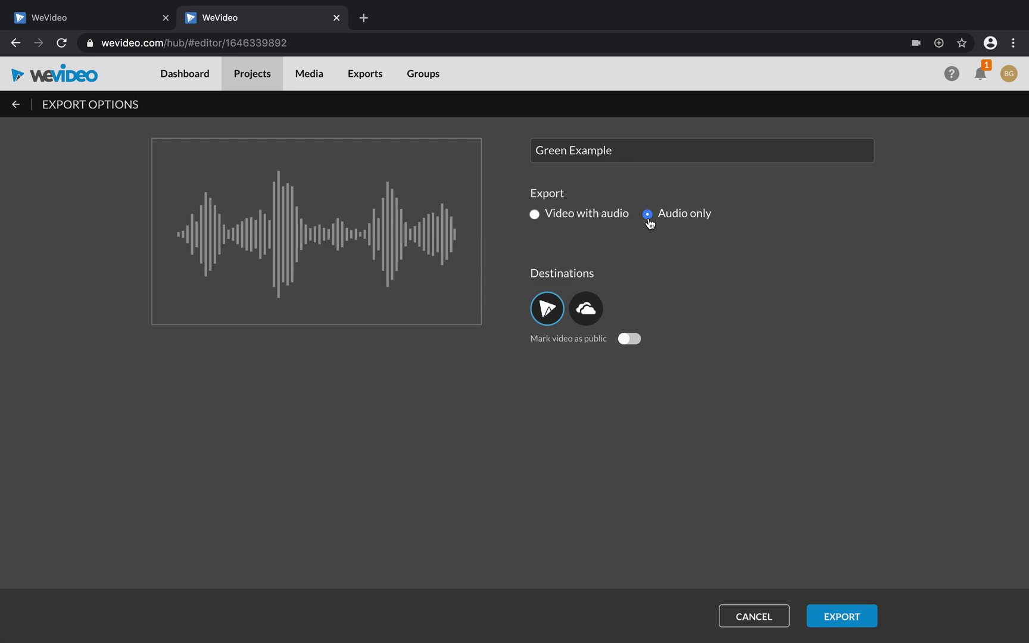
click(535, 215)
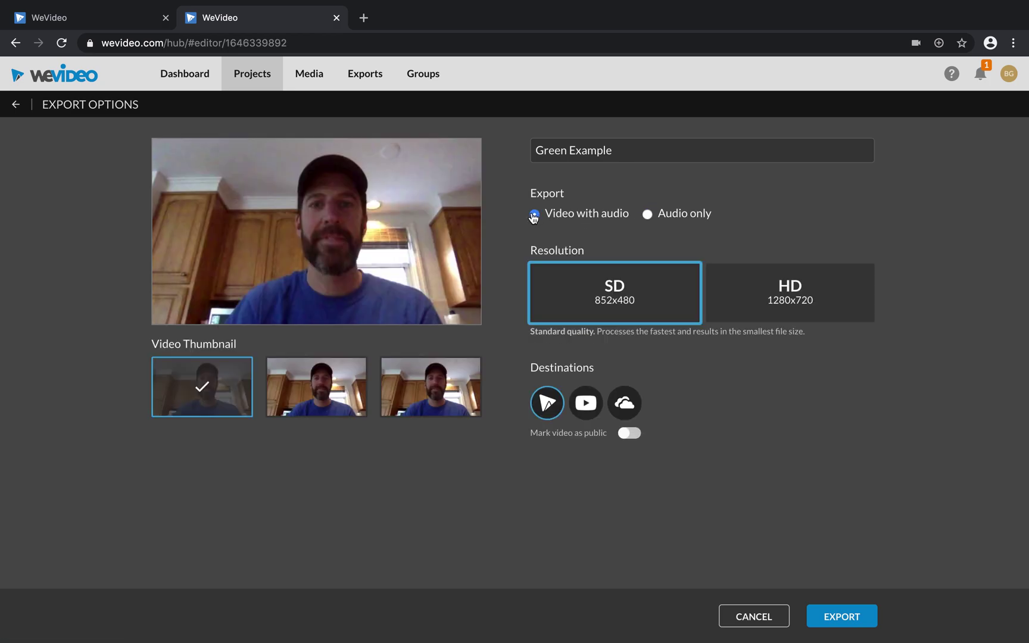
click(826, 303)
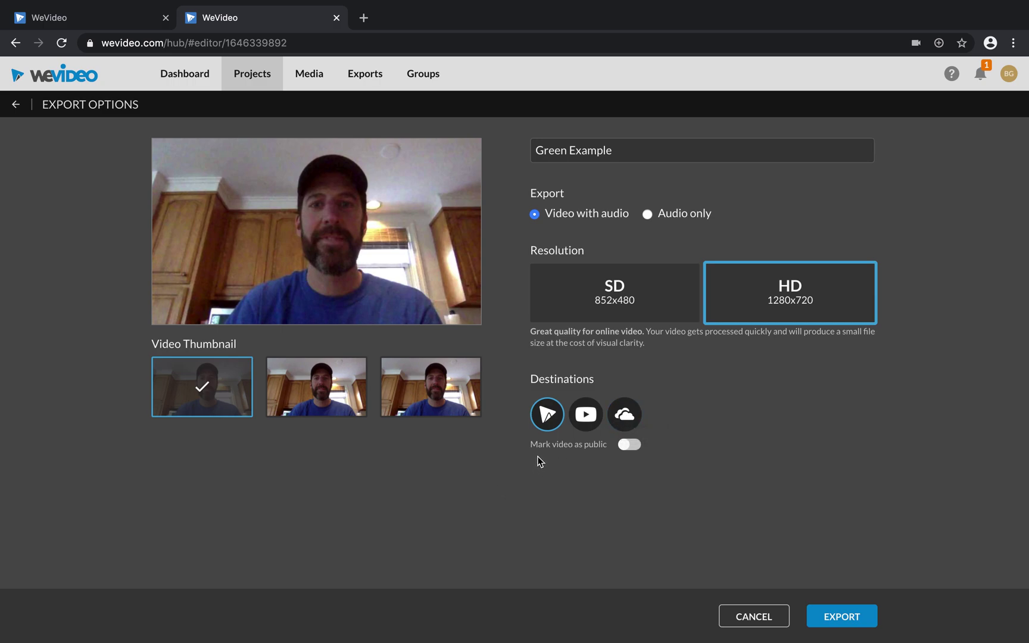
click(633, 447)
click(622, 451)
click(632, 446)
click(849, 622)
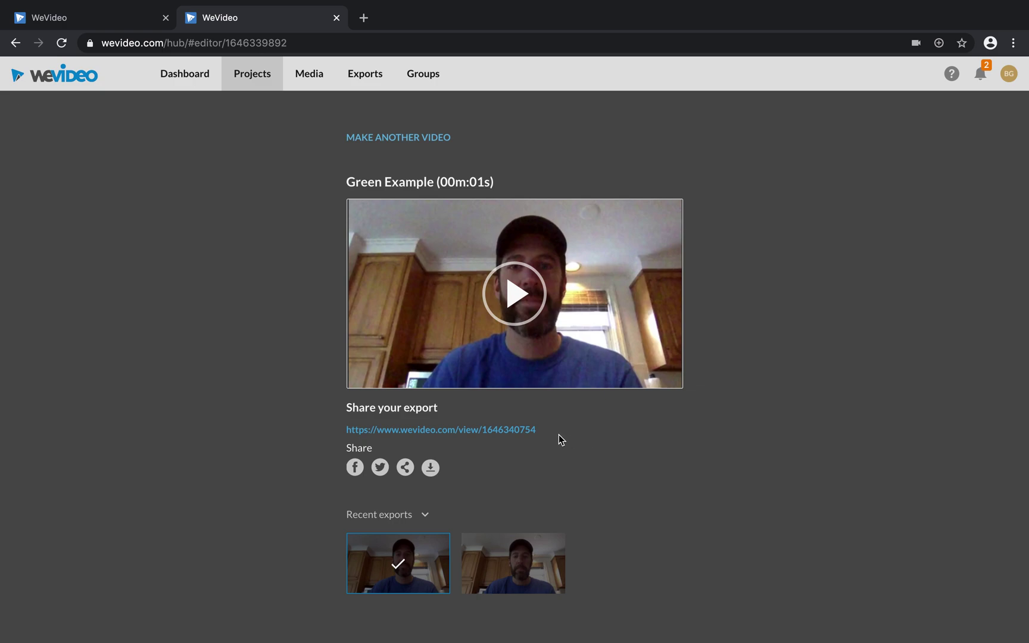
Highlight the finished export's share link, then go back to the dashboard.
drag(547, 431, 340, 427)
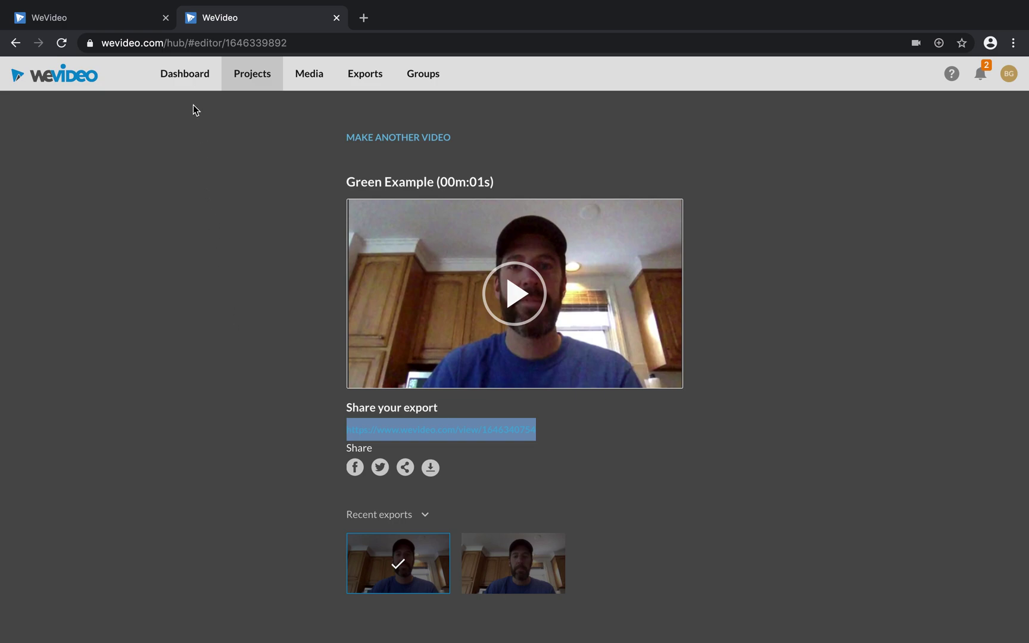
click(186, 79)
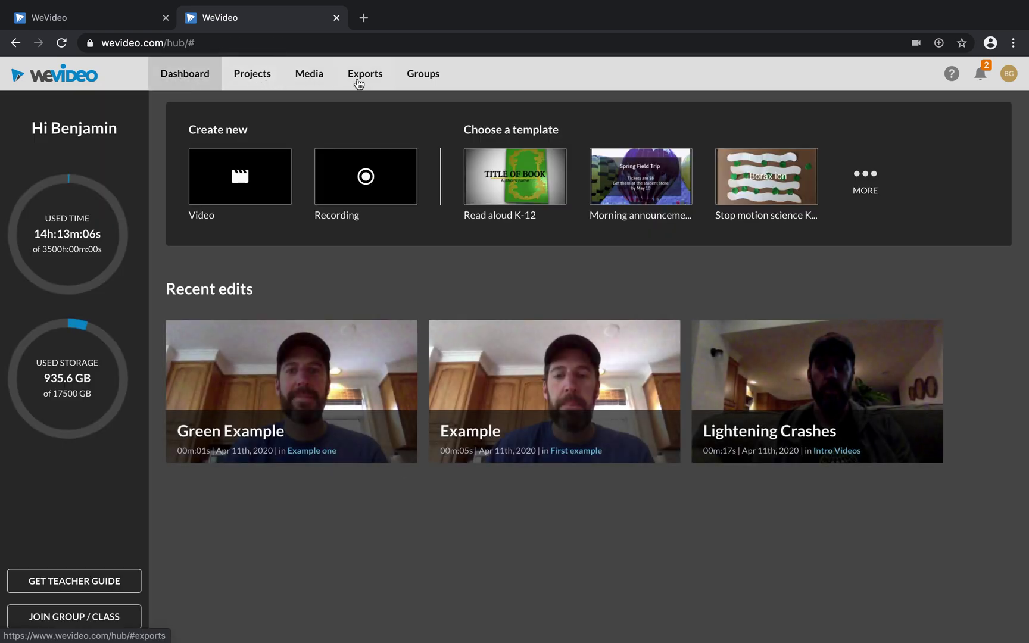
Open the Green Example export from Exports and bring up its share link and embed code.
click(361, 79)
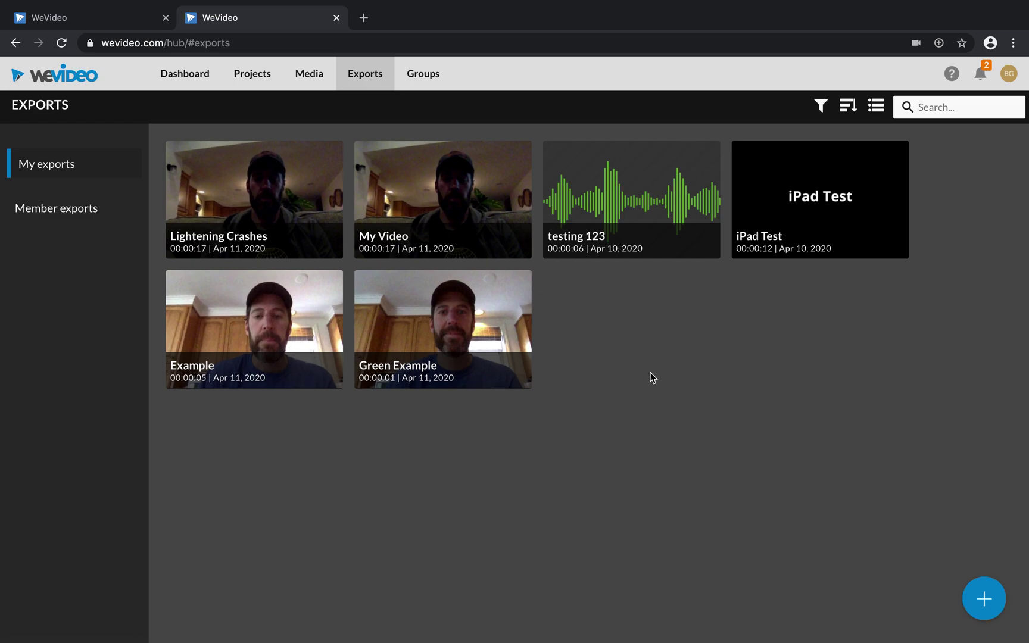
click(480, 323)
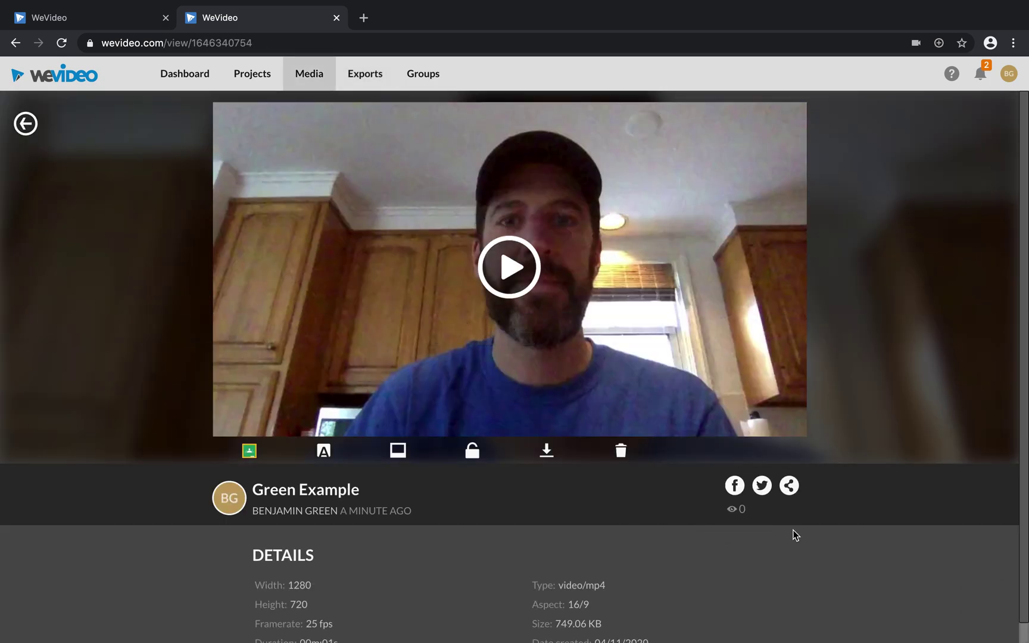
click(792, 493)
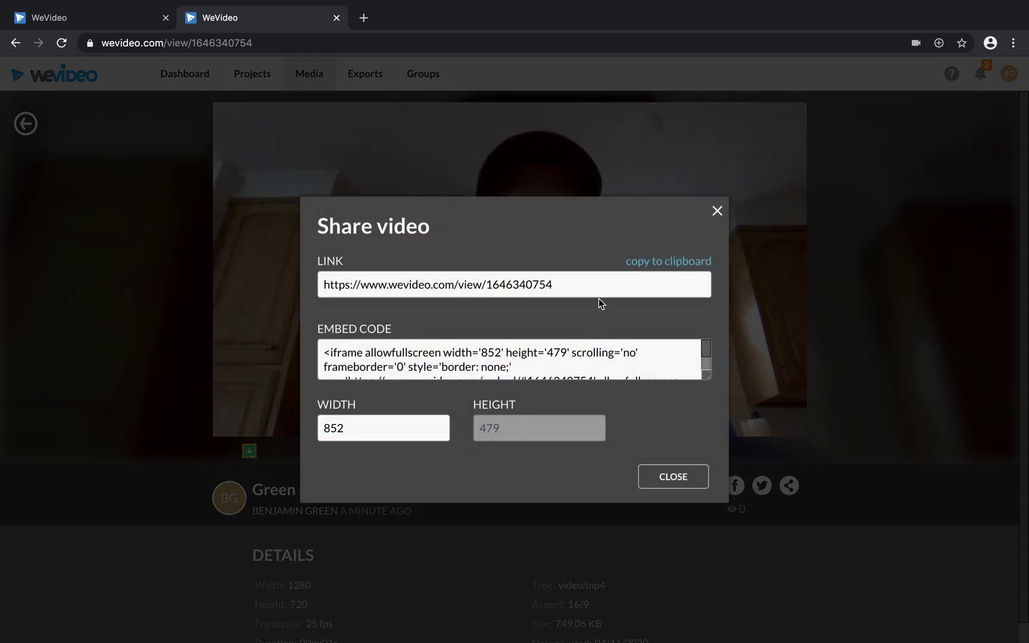
Copy the Green Example share link to the clipboard.
click(570, 287)
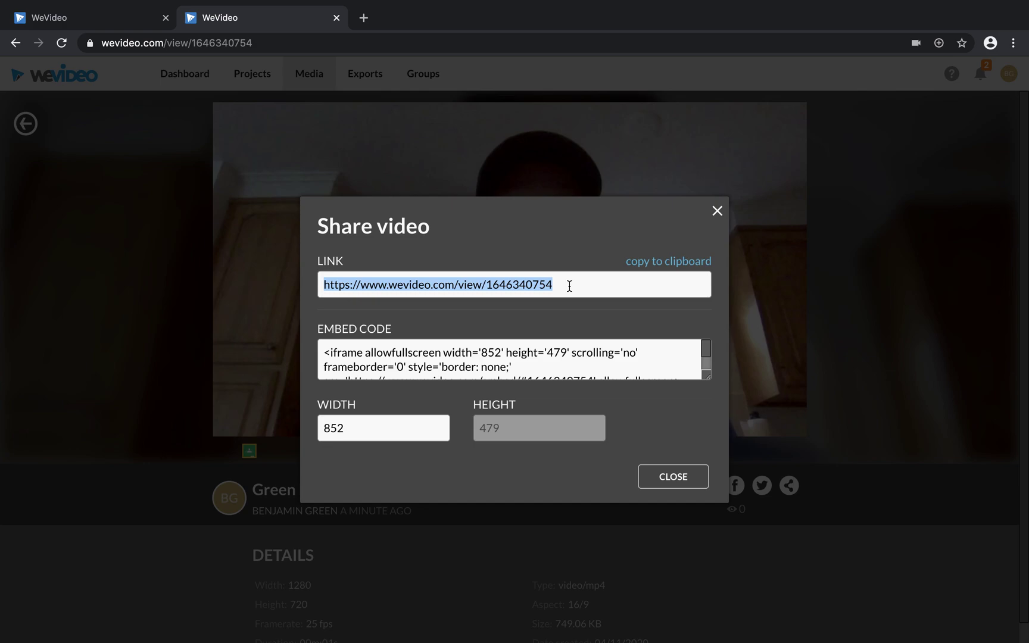
key(super+c)
scroll(499, 369, down, 2)
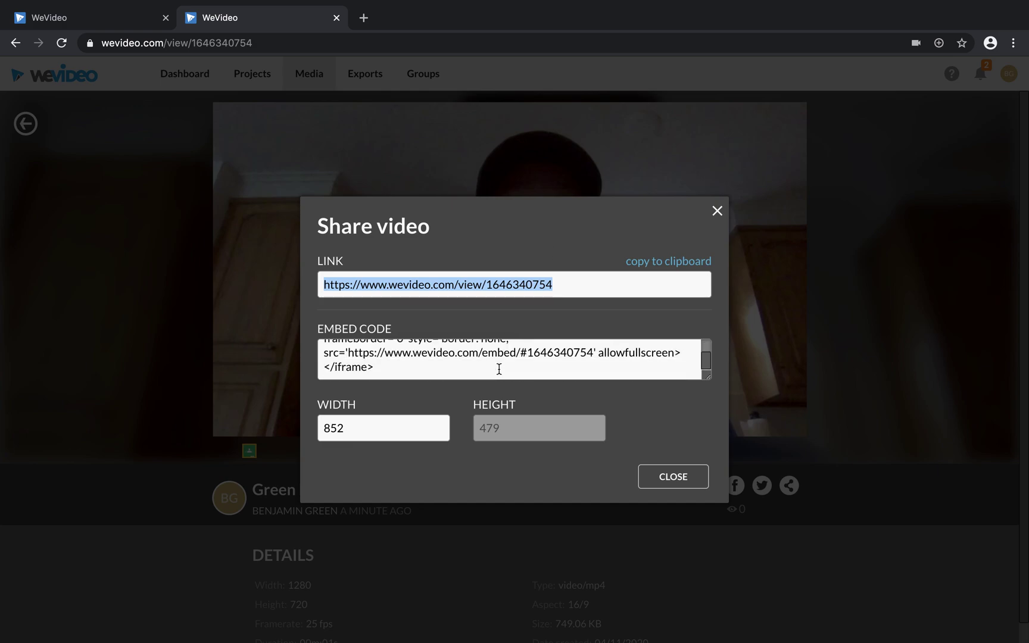
scroll(499, 370, up, 2)
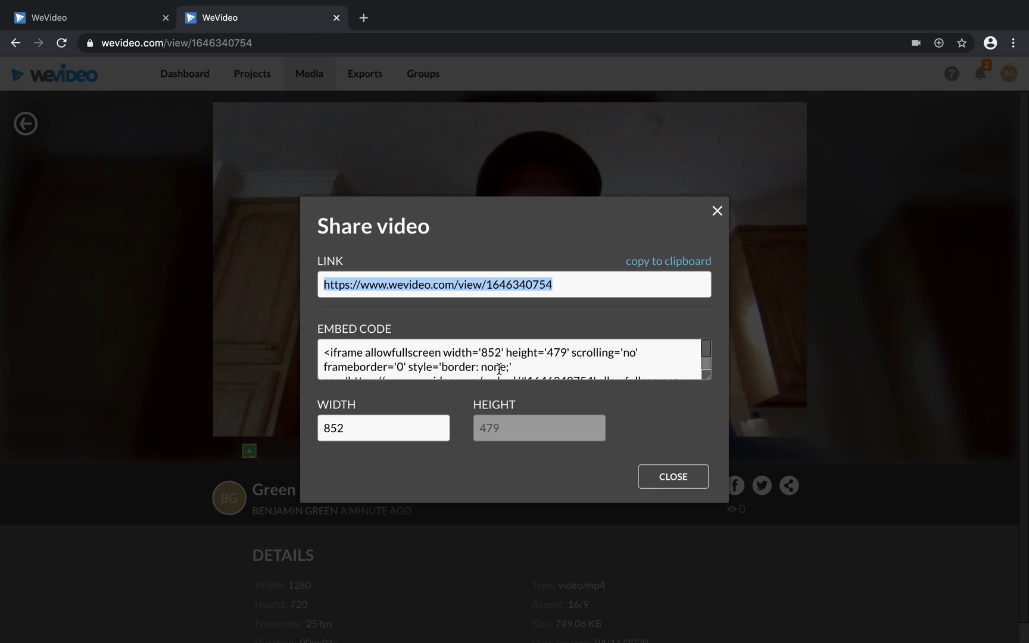
scroll(499, 369, down, 2)
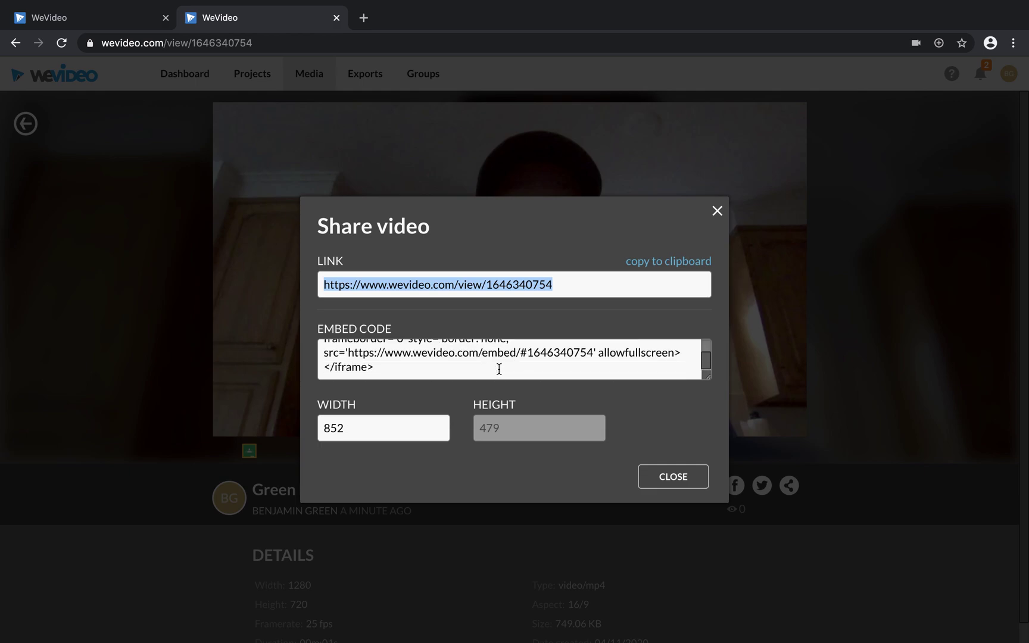
scroll(499, 369, up, 2)
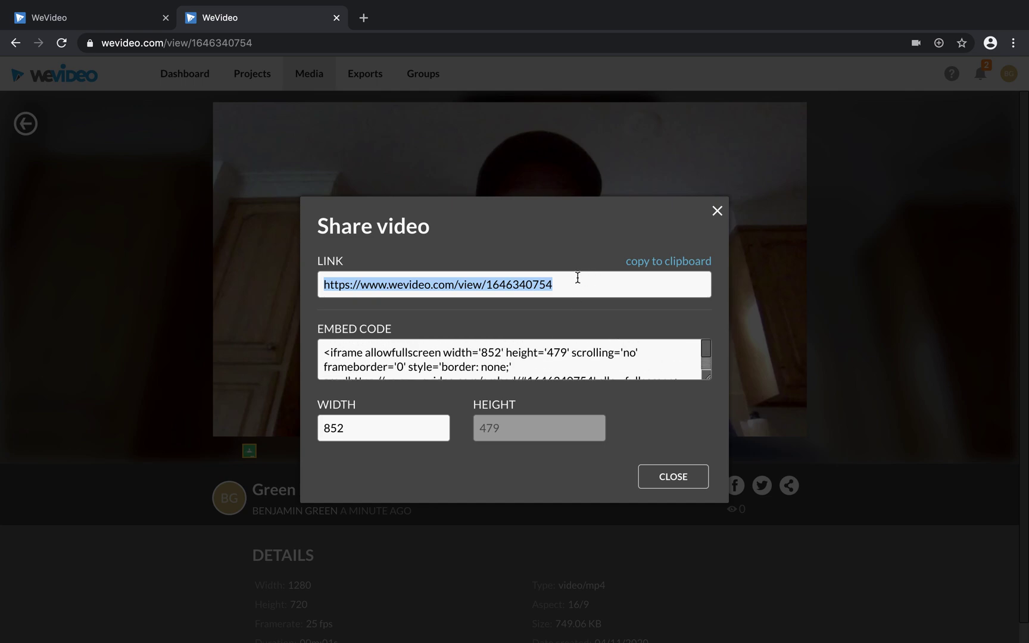
Close the Share video window and switch over to QuickTime Player.
click(675, 477)
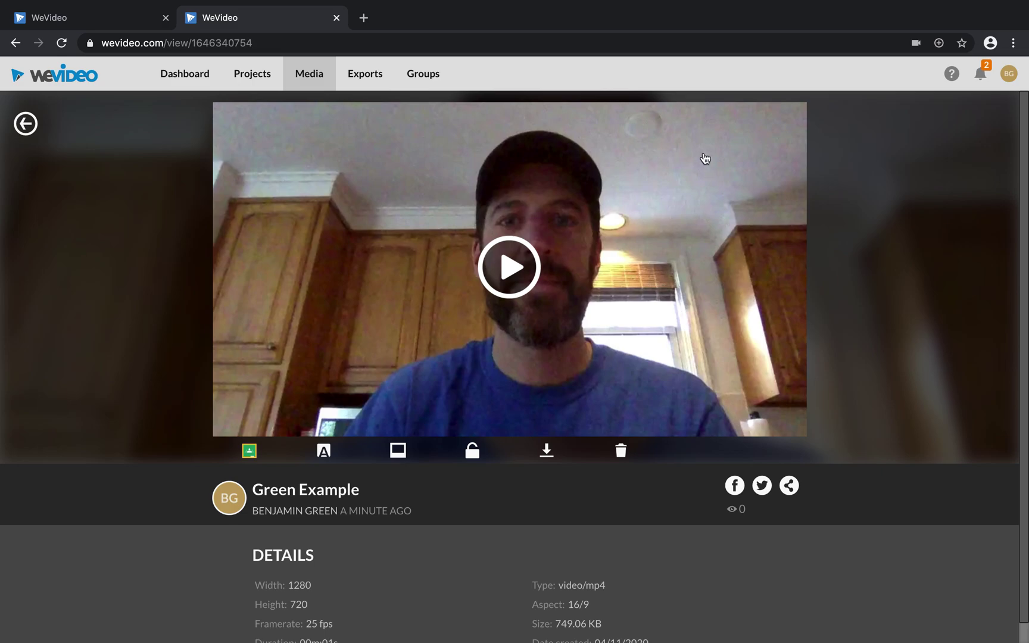
mouse_move(560, 640)
key(super+Tab)
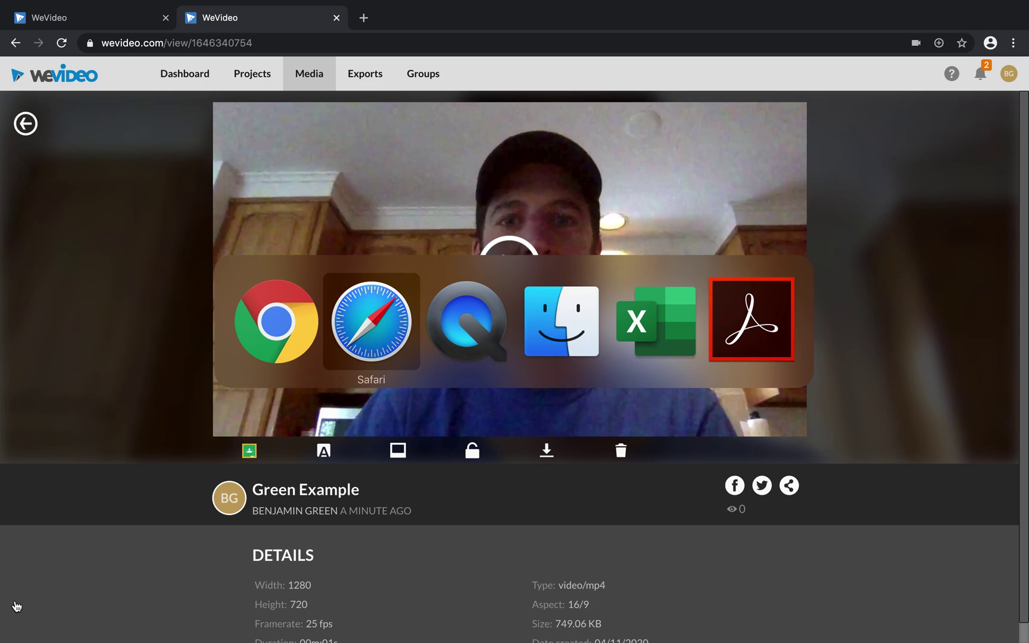